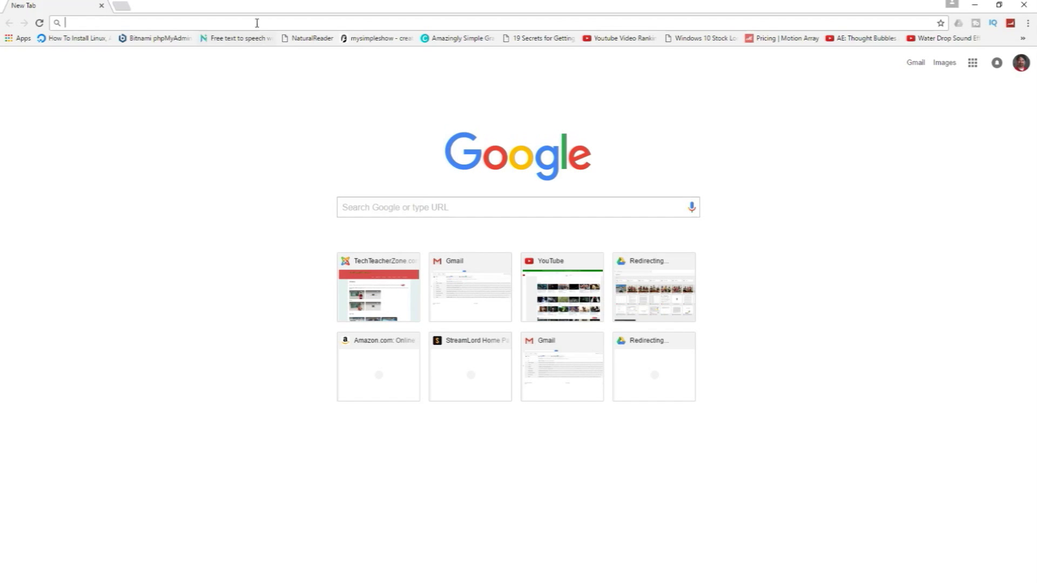
Load the Google Forms start page by entering forms.google in Chrome.
{"action": "type", "text": "forms.google"}
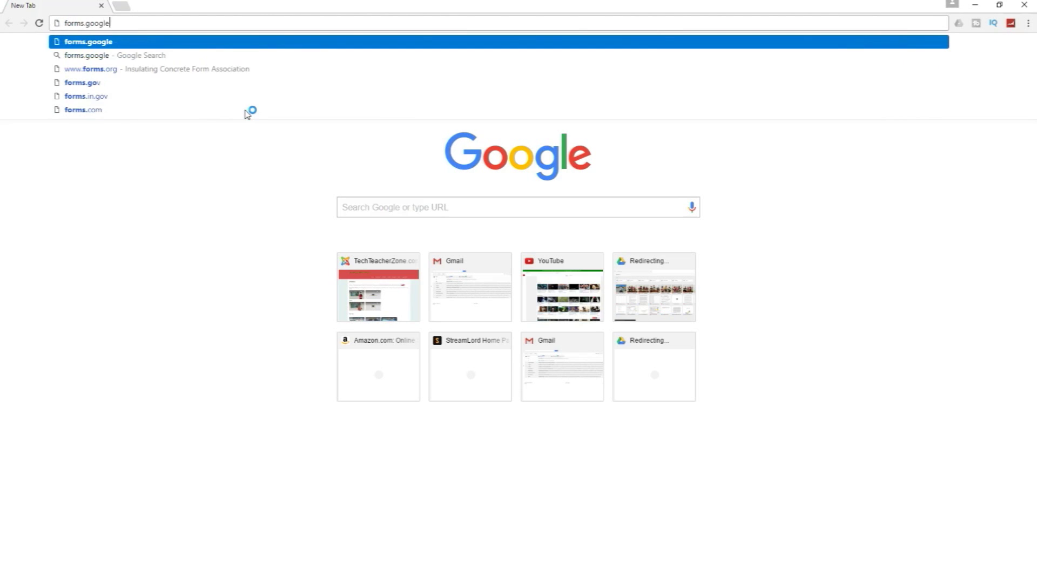
{"action": "key", "text": "Return"}
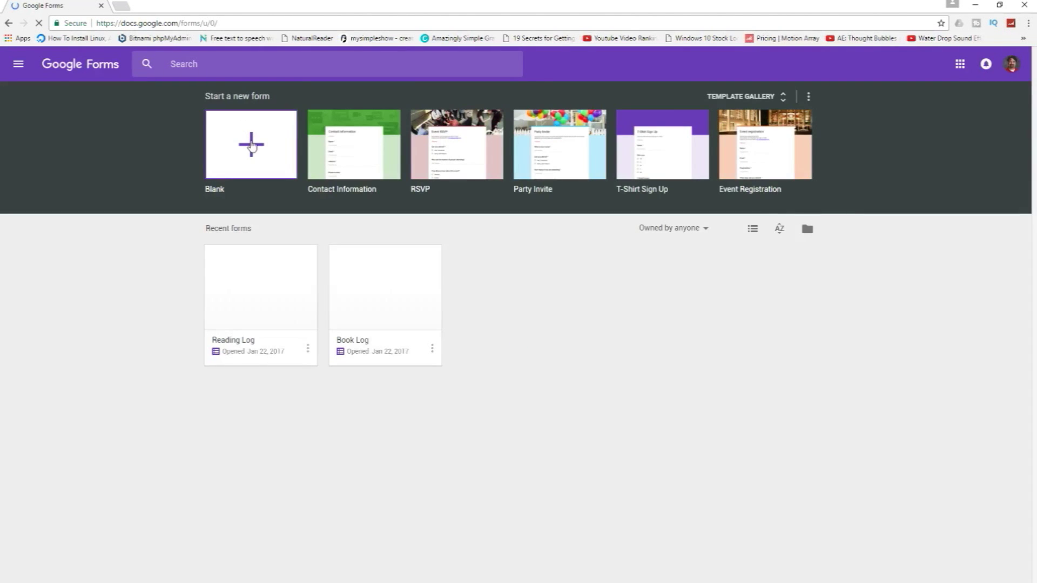
Start a blank form and title it 'Reading Log'.
{"action": "left_click", "coordinate": [251, 145]}
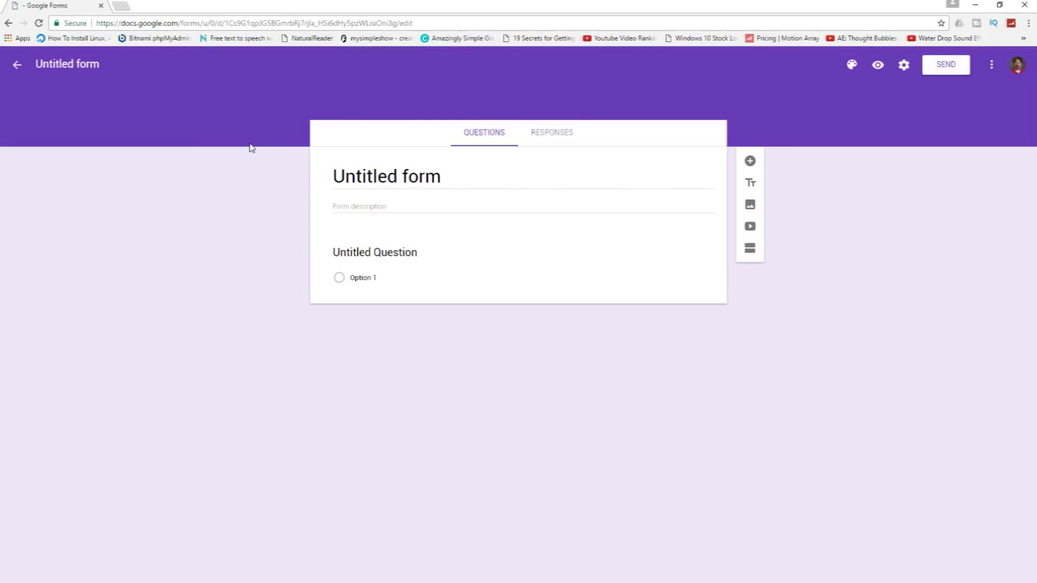
{"action": "left_click", "coordinate": [442, 174]}
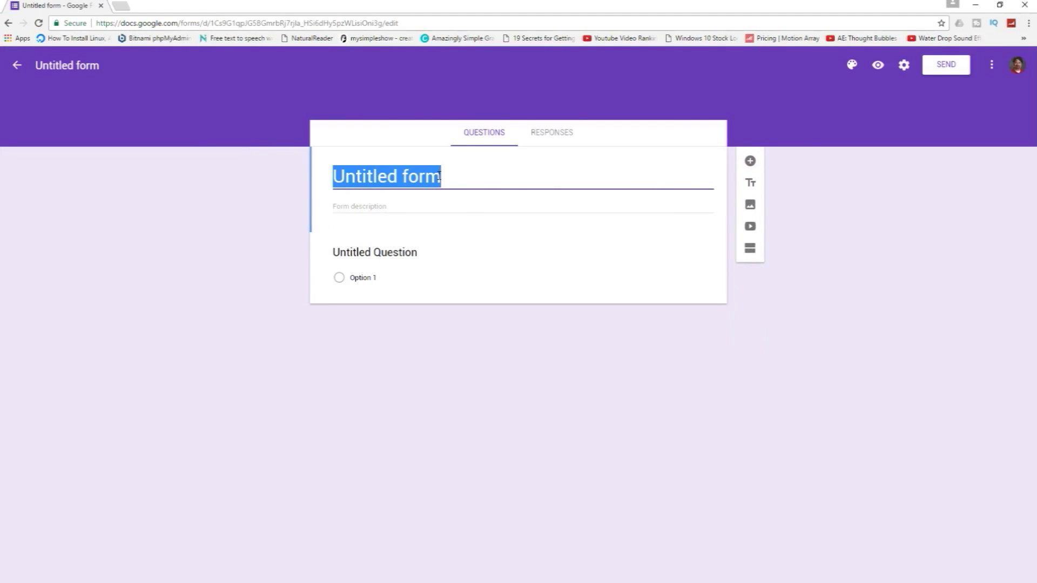
{"action": "type", "text": "Reading Log"}
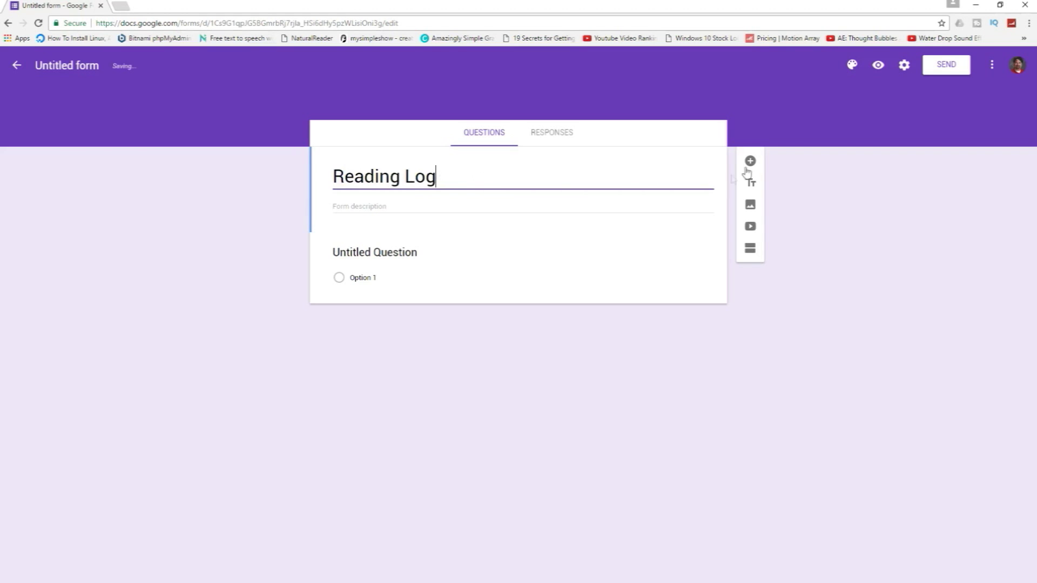
Make the first question a short answer titled 'First Name'.
{"action": "left_click", "coordinate": [384, 264]}
{"action": "left_click", "coordinate": [699, 261]}
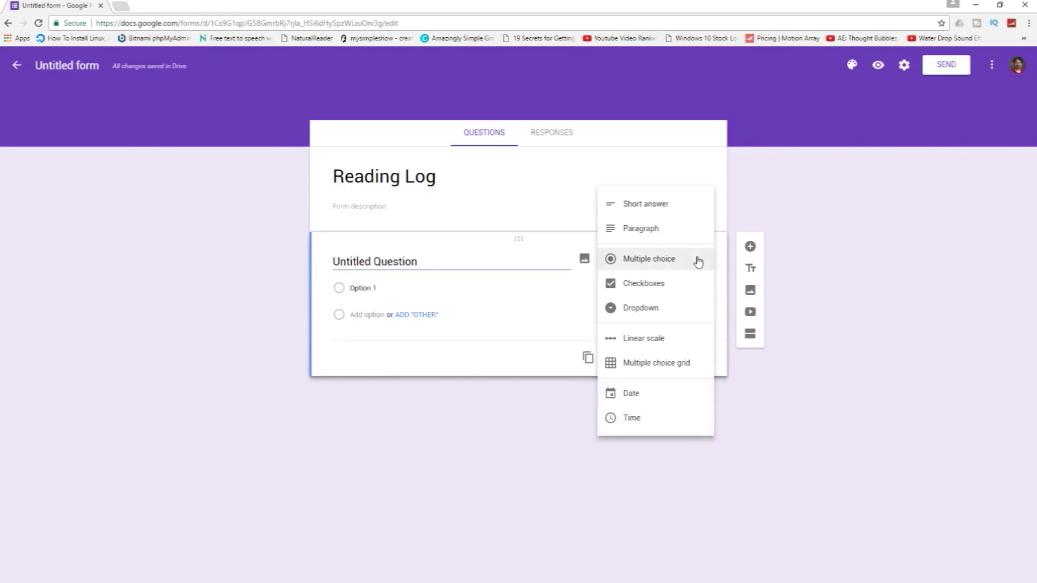
{"action": "left_click", "coordinate": [663, 205]}
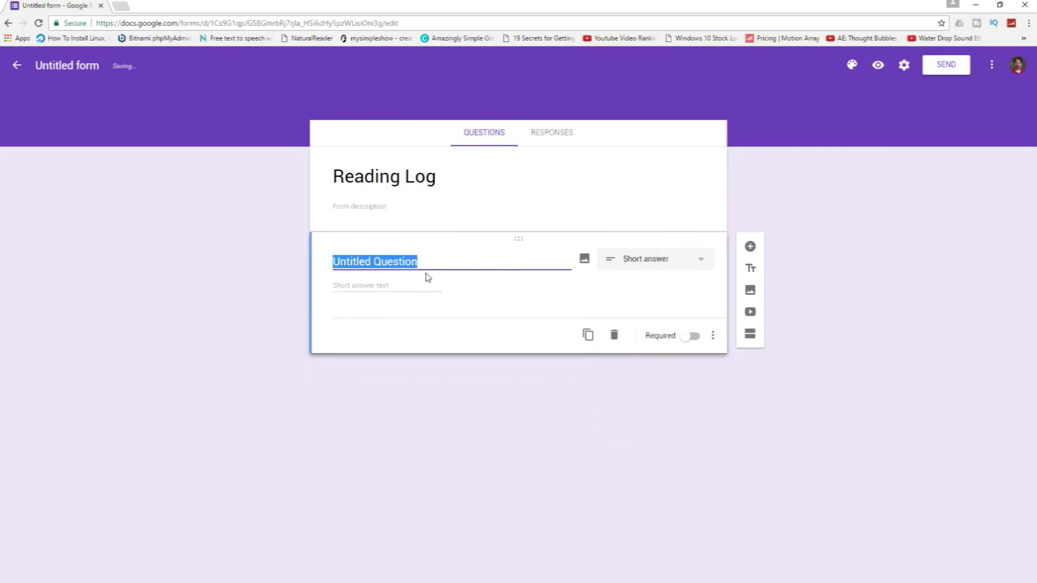
{"action": "type", "text": "Your"}
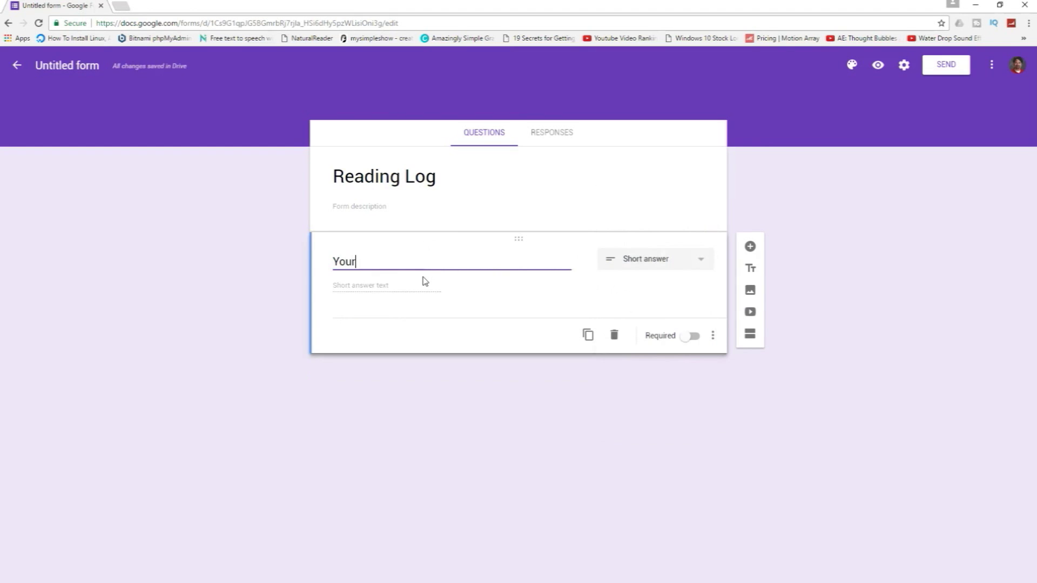
{"action": "key", "text": "BackSpace"}
{"action": "key", "text": "BackSpace"}
{"action": "key", "text": "BackSpace"}
{"action": "key", "text": "BackSpace"}
{"action": "type", "text": "First Name"}
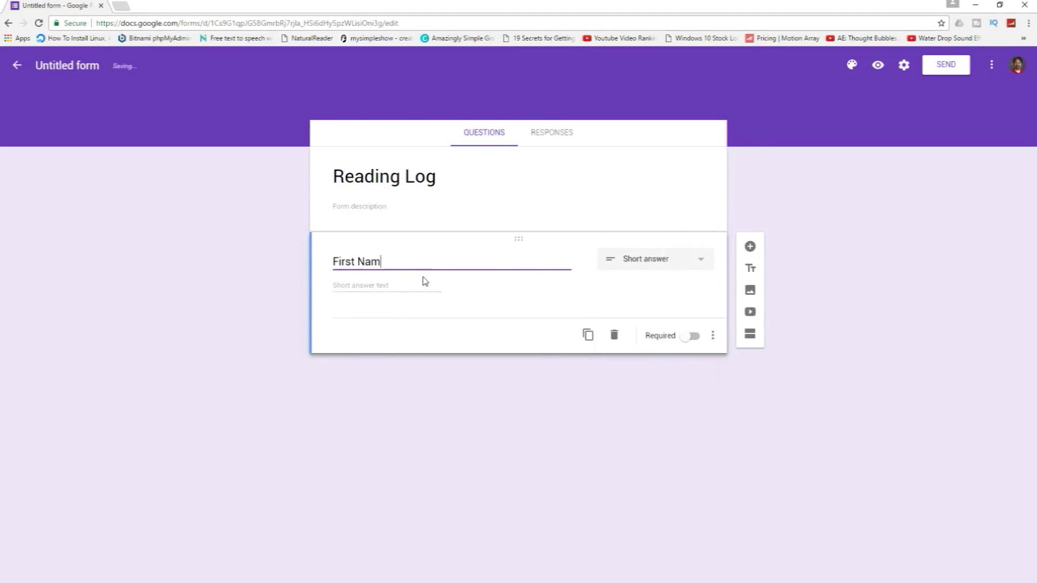
Add a short-answer question 'Title of the Book:' after First Name.
{"action": "left_click", "coordinate": [749, 246]}
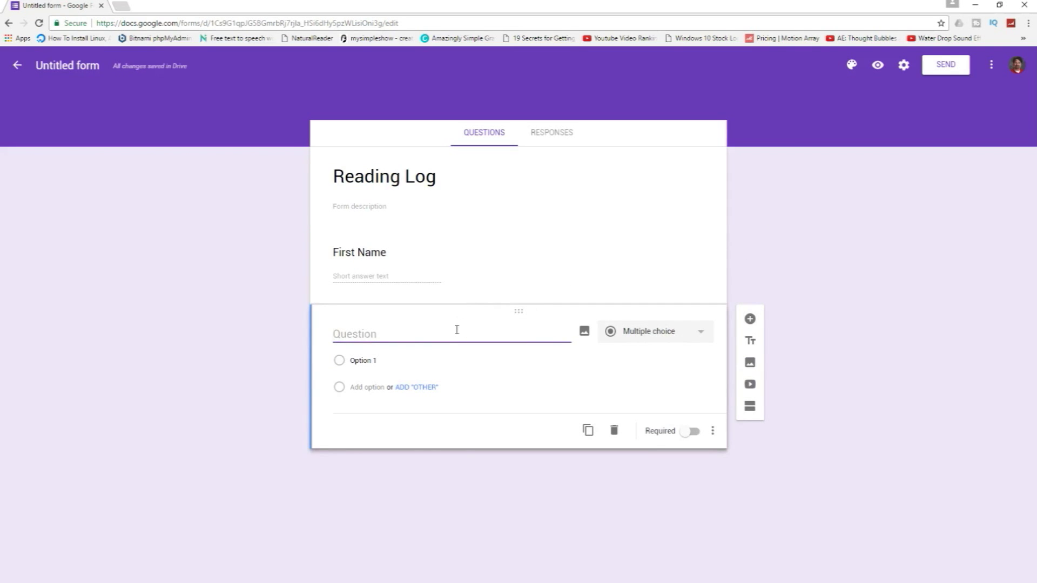
{"action": "type", "text": "Title of the Book"}
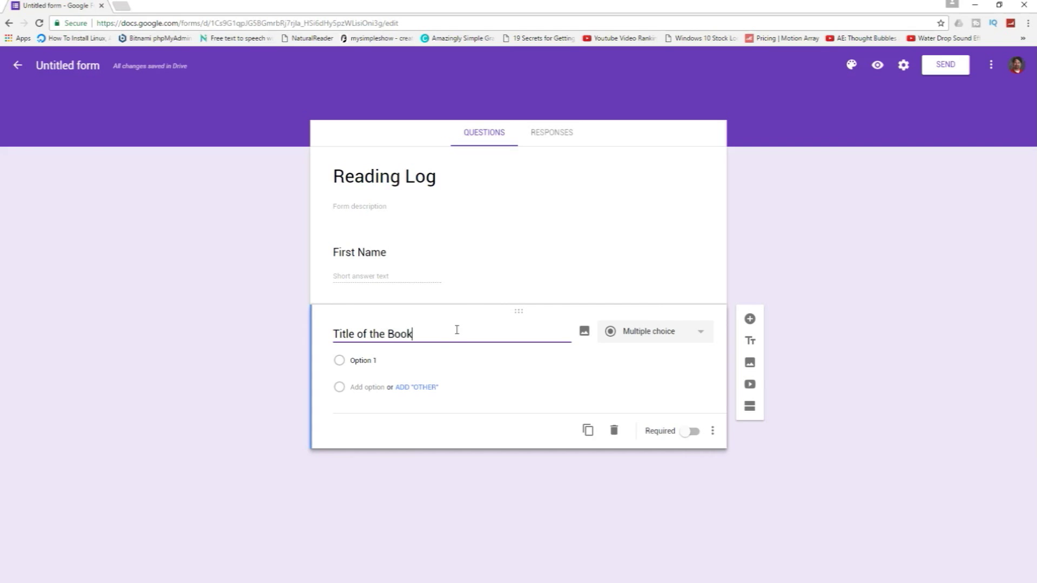
{"action": "type", "text": ":"}
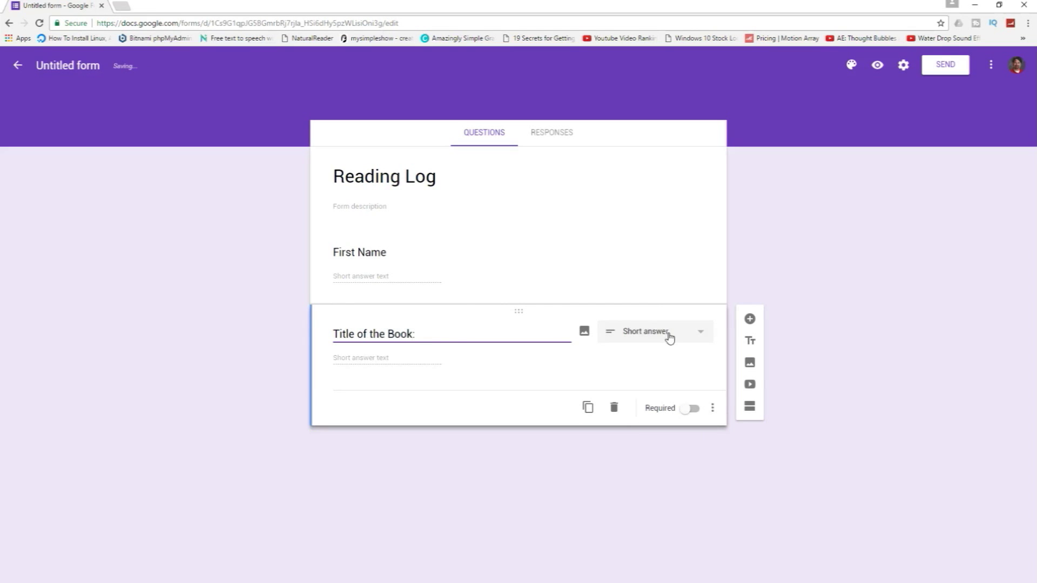
{"action": "left_click", "coordinate": [670, 337]}
{"action": "left_click", "coordinate": [671, 294]}
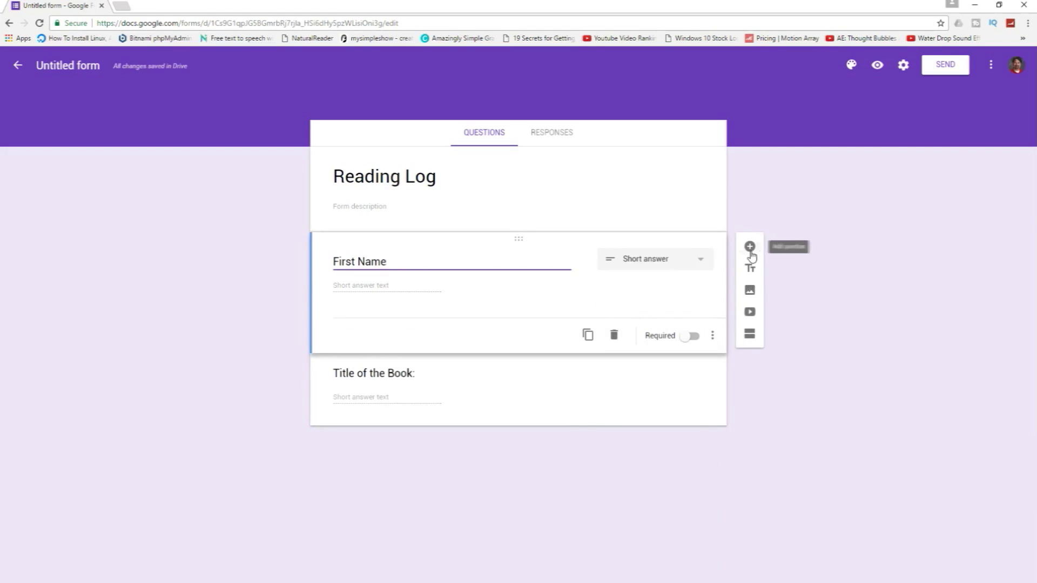
Add 'Author' below Title of the Book:, then 'Pages Read' after it.
{"action": "left_click", "coordinate": [750, 248]}
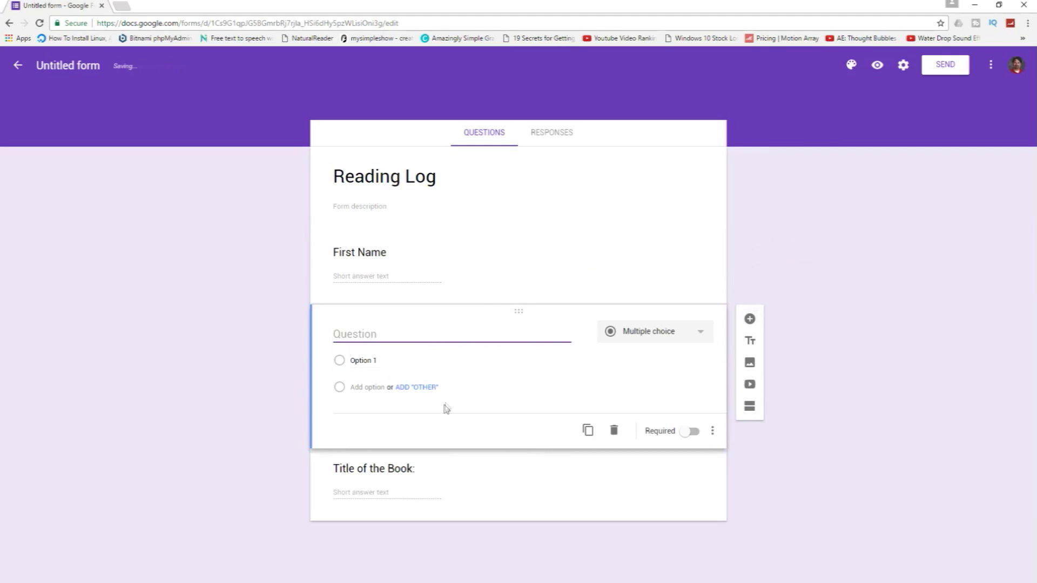
{"action": "type", "text": "Author"}
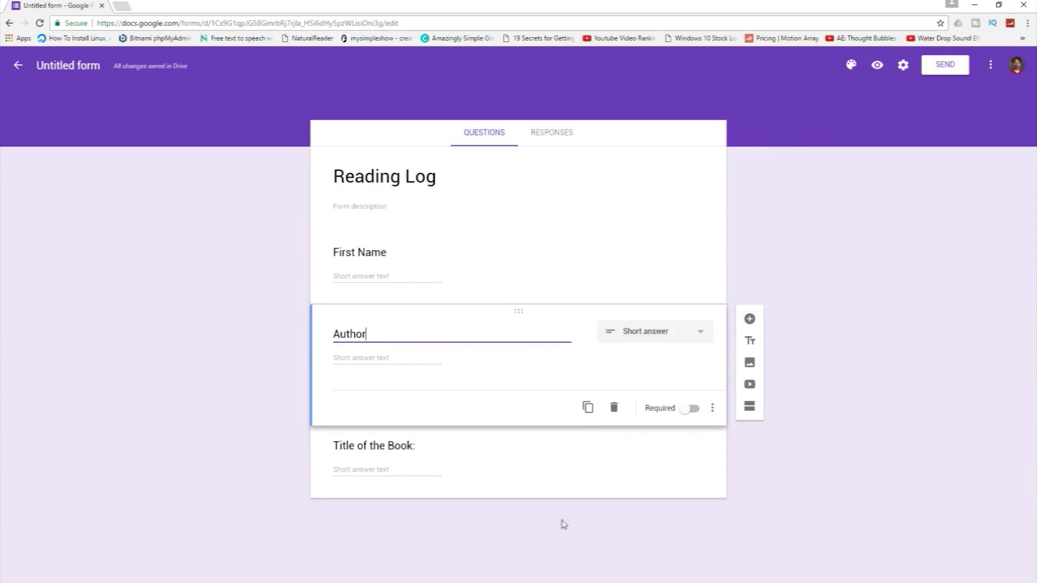
{"action": "left_click", "coordinate": [589, 471]}
{"action": "left_click_drag", "start_coordinate": [519, 312], "coordinate": [523, 456]}
{"action": "left_click", "coordinate": [749, 390]}
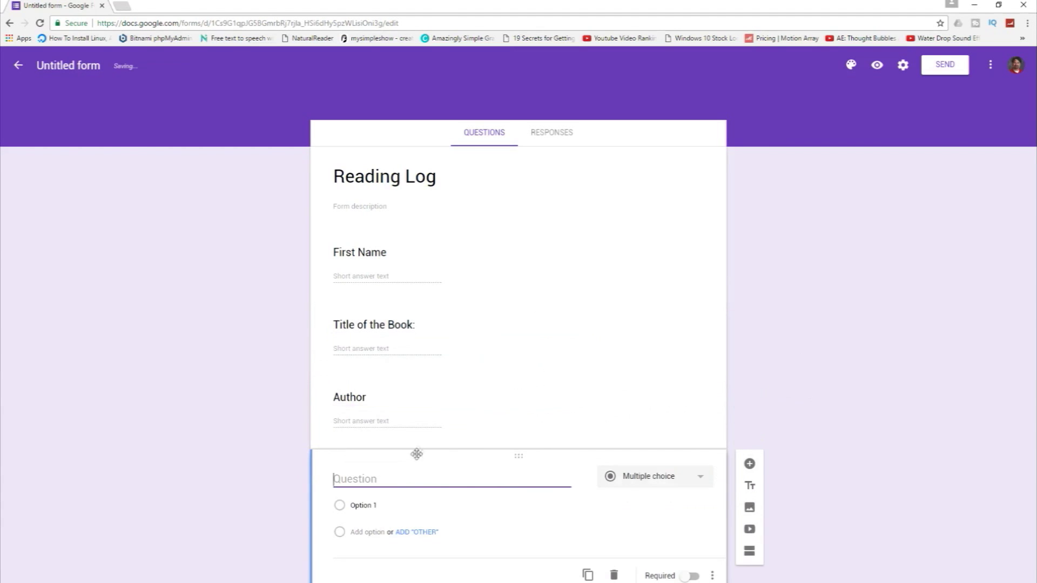
{"action": "type", "text": "Pages Read"}
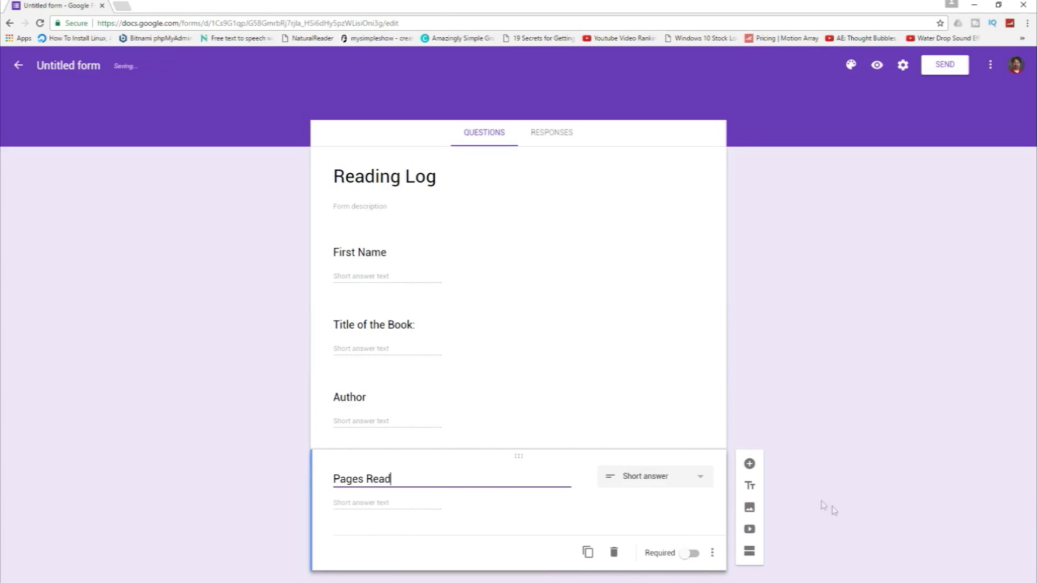
{"action": "left_click", "coordinate": [749, 464]}
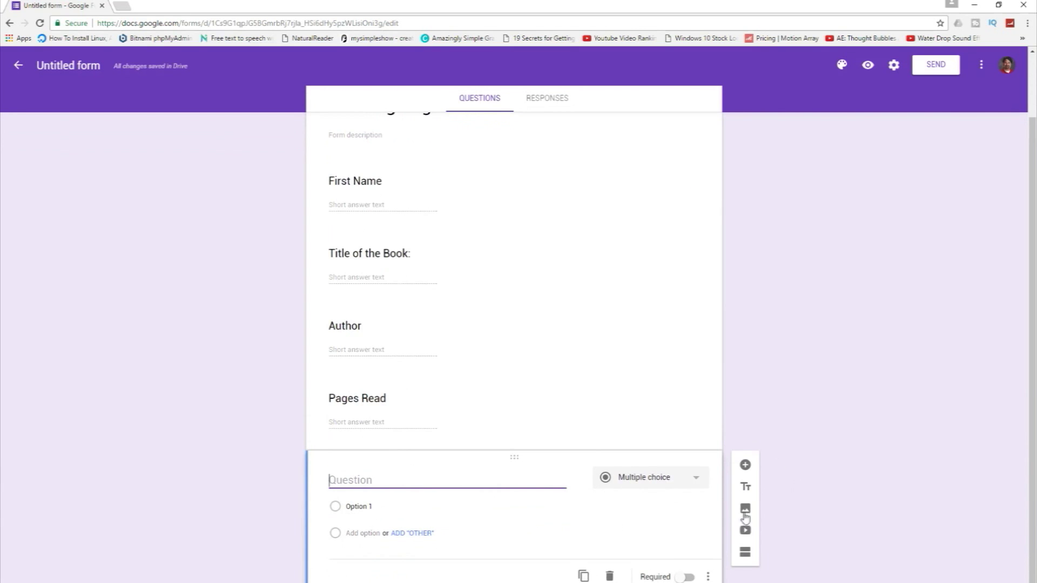
{"action": "left_click", "coordinate": [745, 508]}
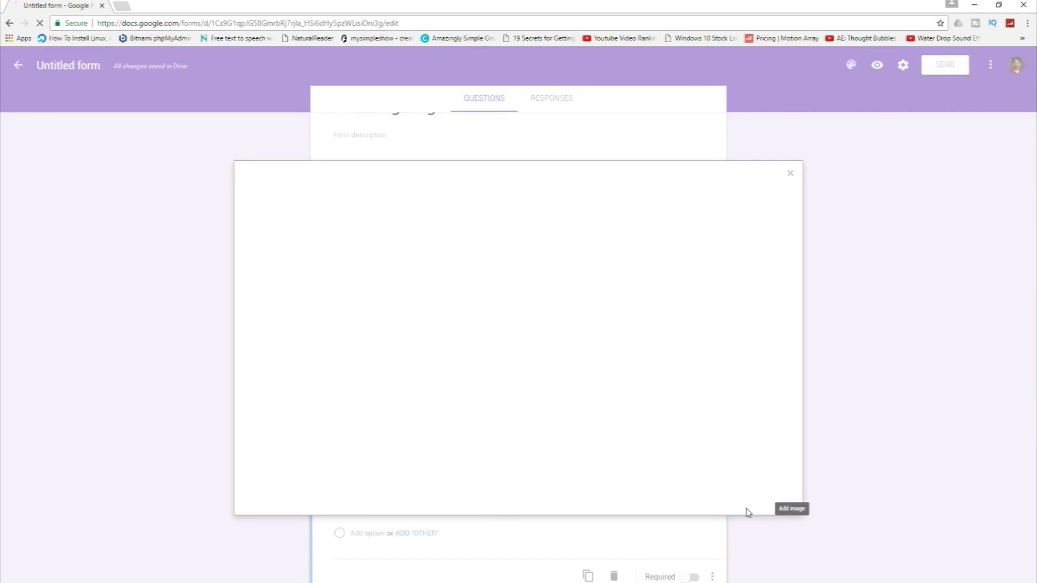
{"action": "left_click", "coordinate": [792, 175]}
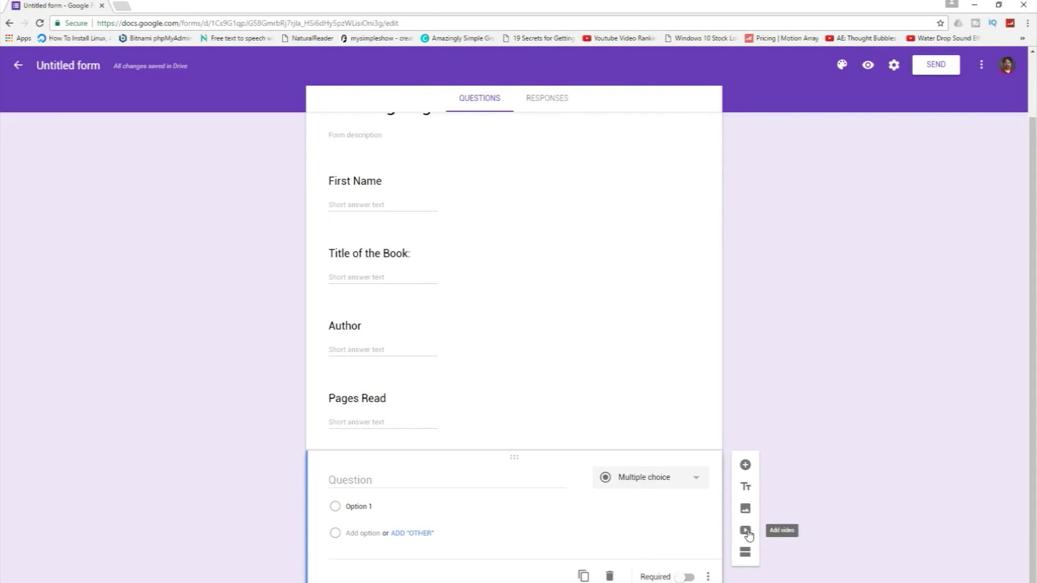
{"action": "left_click", "coordinate": [745, 530]}
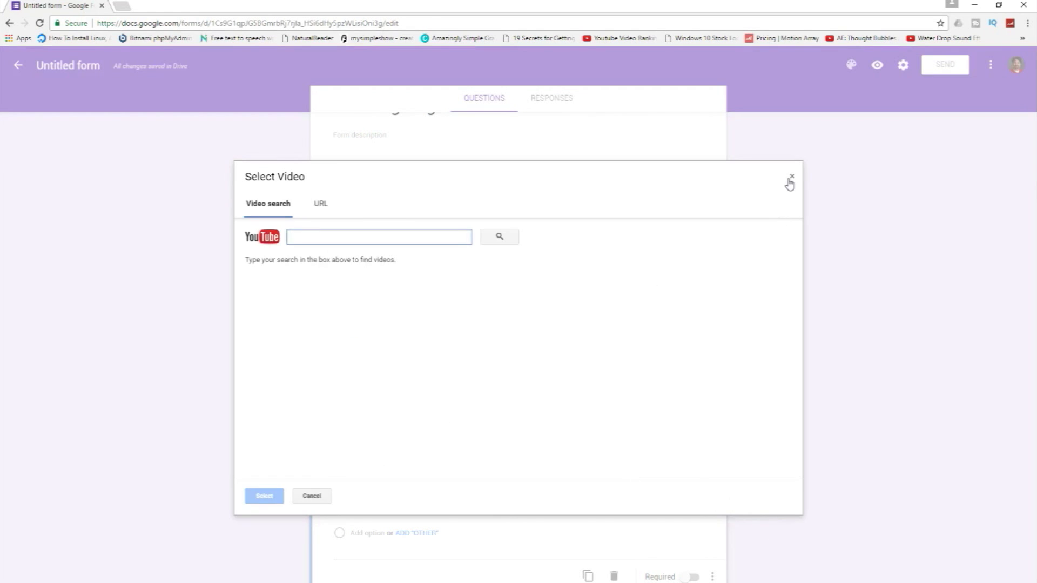
{"action": "left_click", "coordinate": [791, 176]}
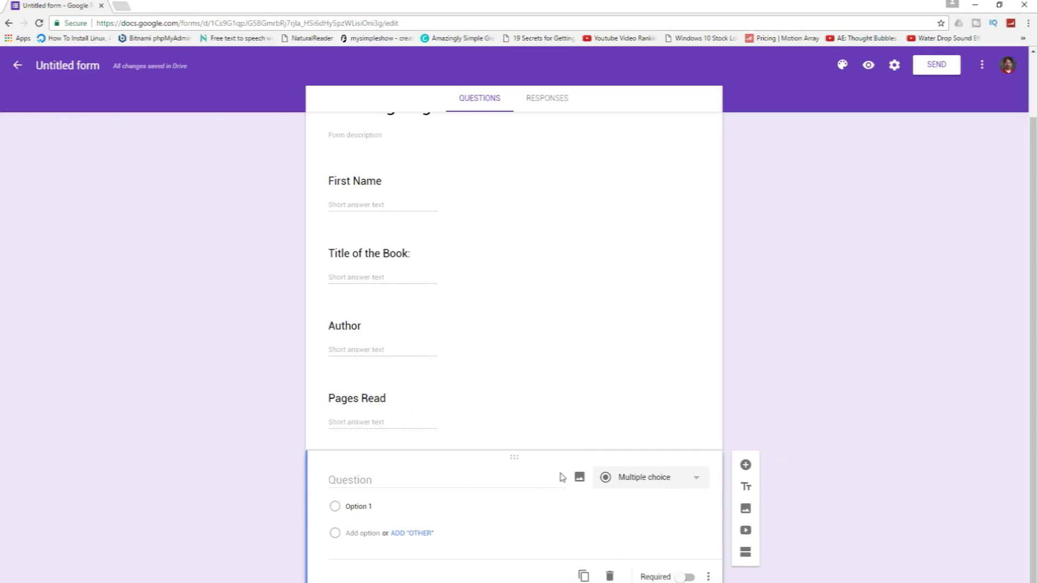
Delete the empty multiple-choice question, glance at Responses, then return to Questions.
{"action": "left_click", "coordinate": [609, 575]}
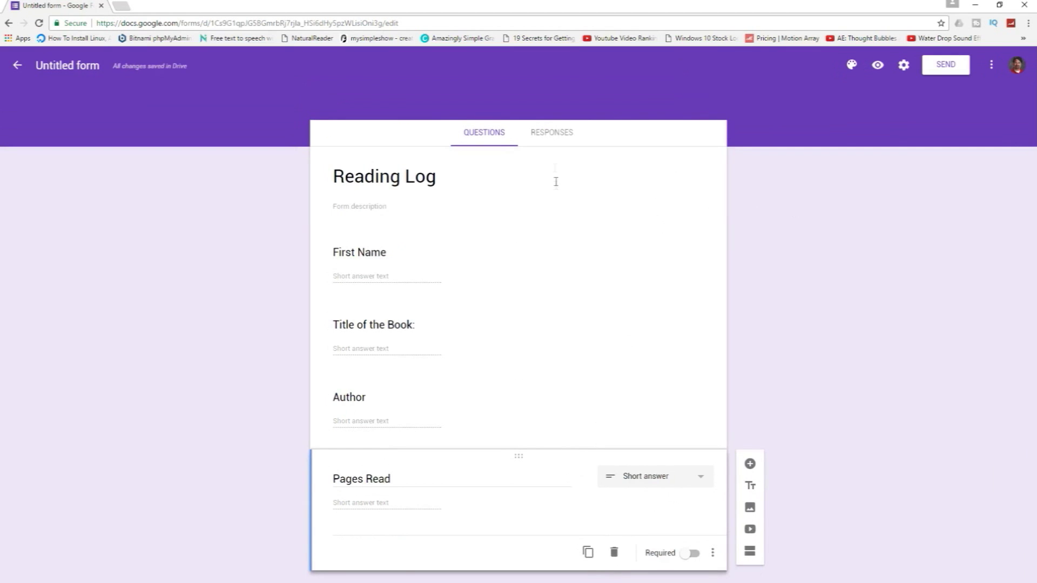
{"action": "left_click", "coordinate": [549, 136]}
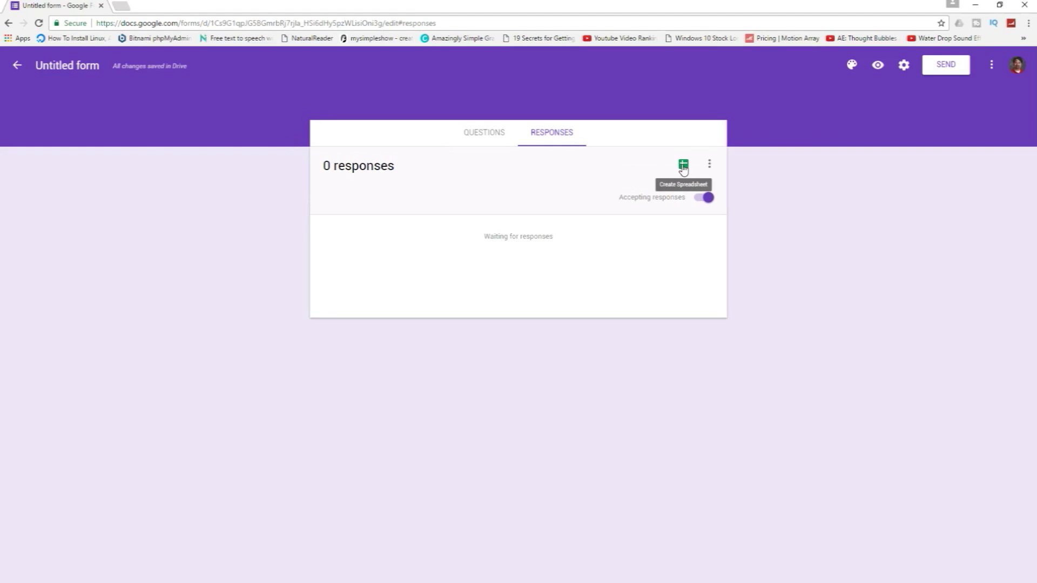
{"action": "left_click", "coordinate": [484, 135]}
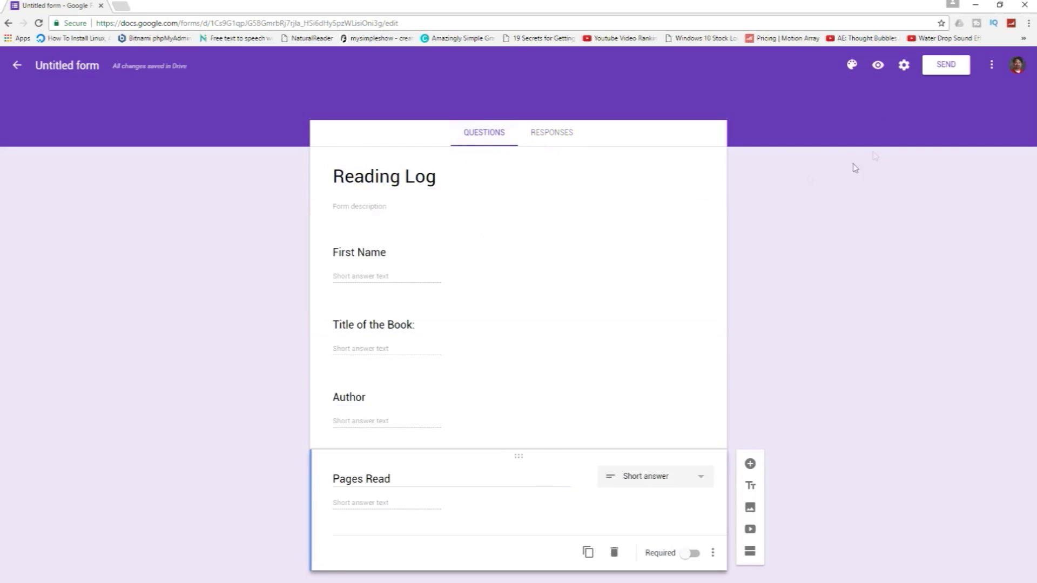
Turn on collecting email addresses and showing summary charts to respondents, then save.
{"action": "left_click", "coordinate": [907, 65]}
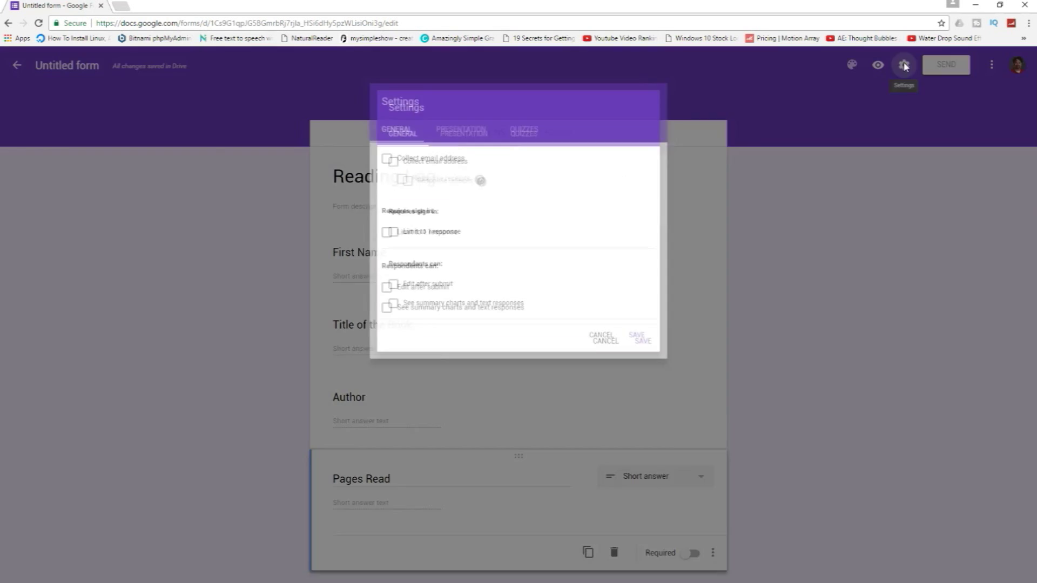
{"action": "left_click", "coordinate": [377, 154]}
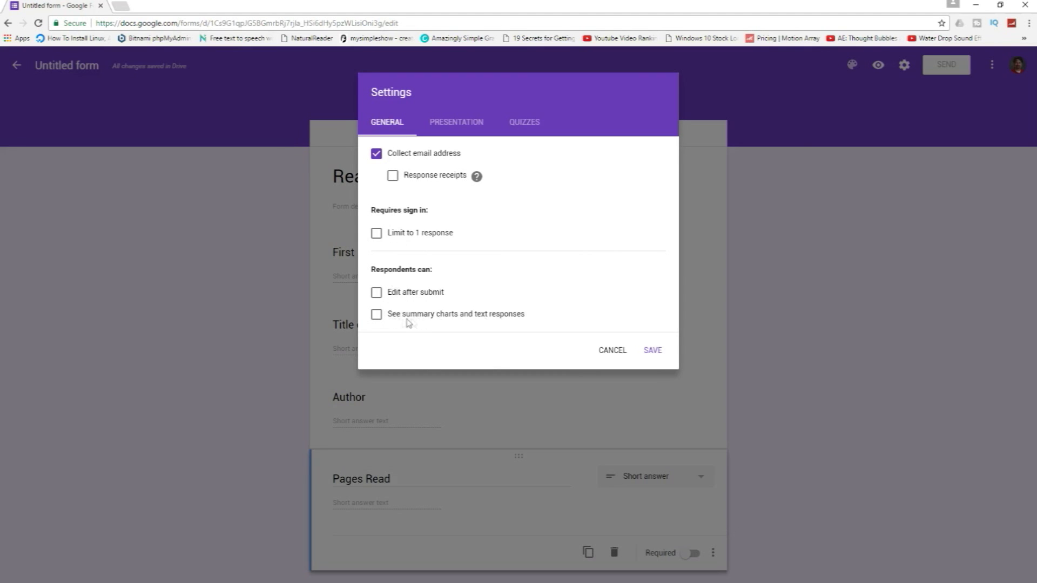
{"action": "left_click", "coordinate": [377, 315]}
{"action": "left_click", "coordinate": [652, 350]}
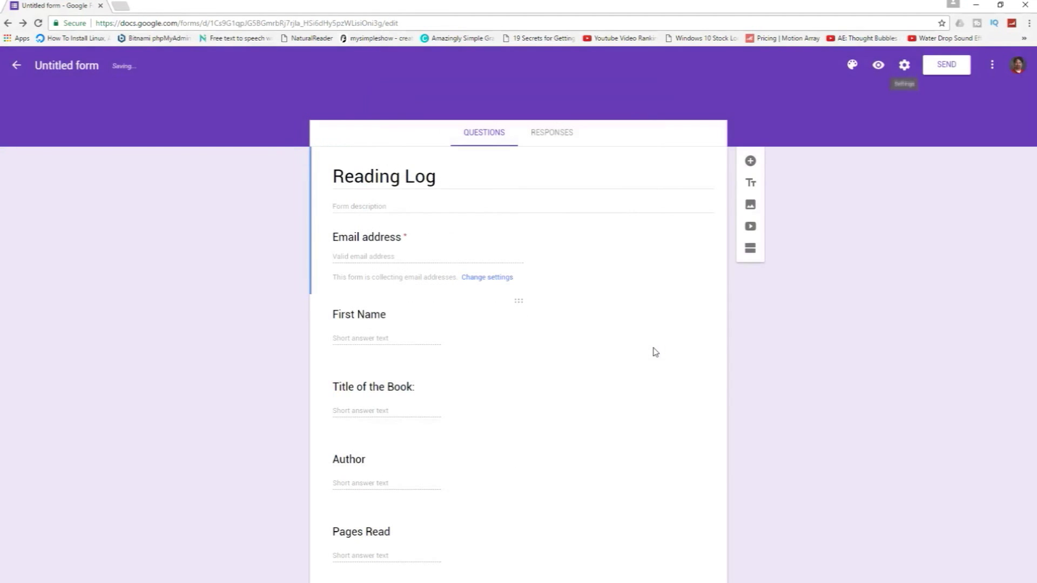
Edit the Presentation confirmation message, check the Quizzes options, and save settings.
{"action": "left_click", "coordinate": [904, 65]}
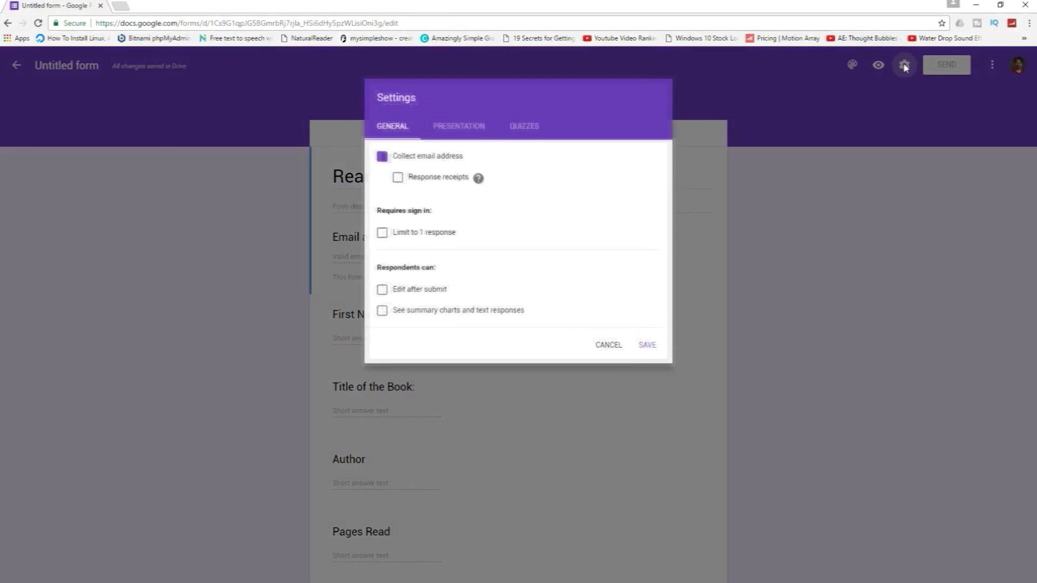
{"action": "left_click", "coordinate": [469, 129]}
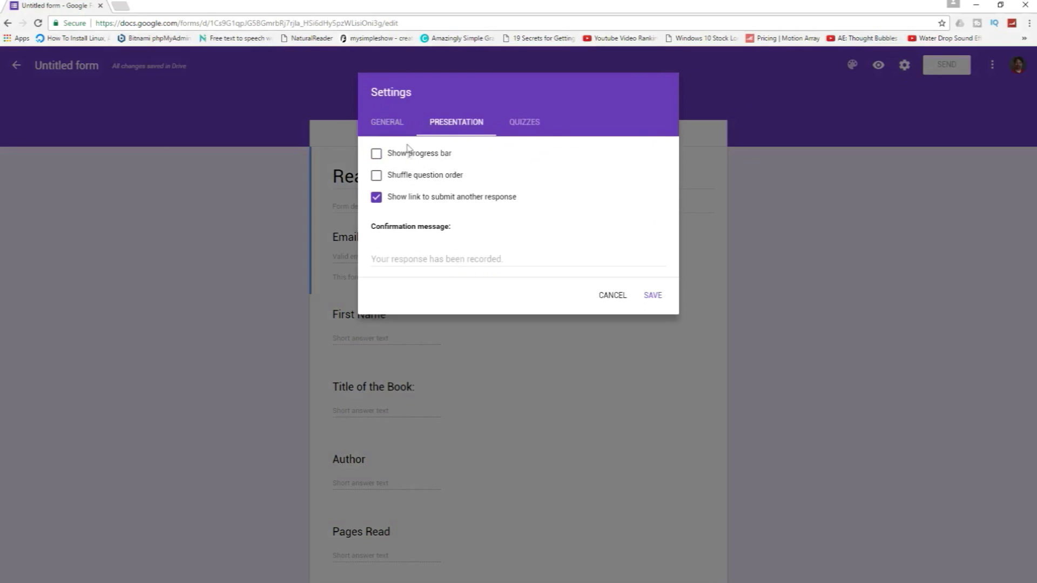
{"action": "left_click", "coordinate": [406, 260]}
{"action": "type", "text": "Your response has been recorded"}
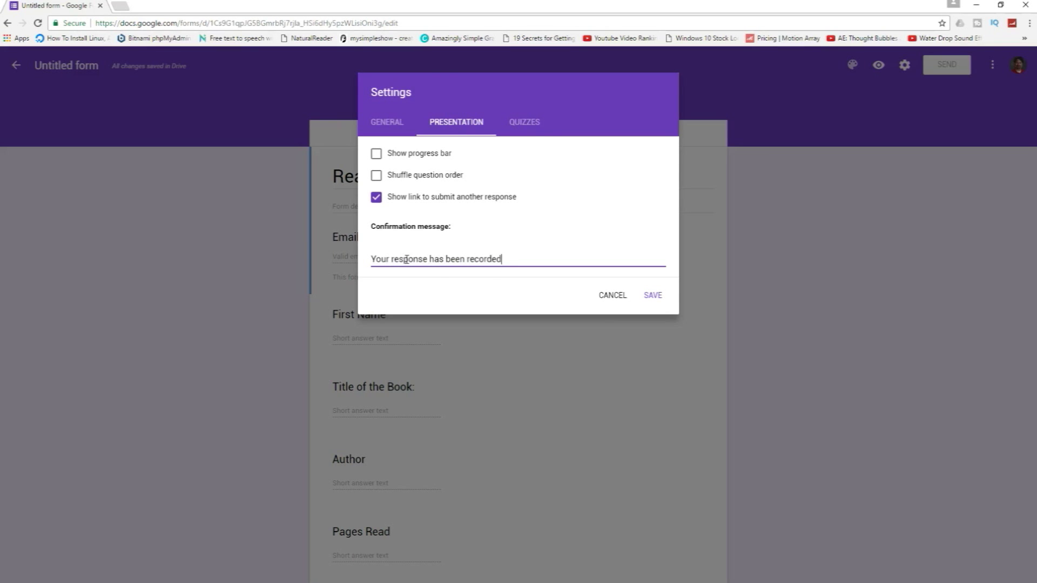
{"action": "left_click", "coordinate": [529, 129]}
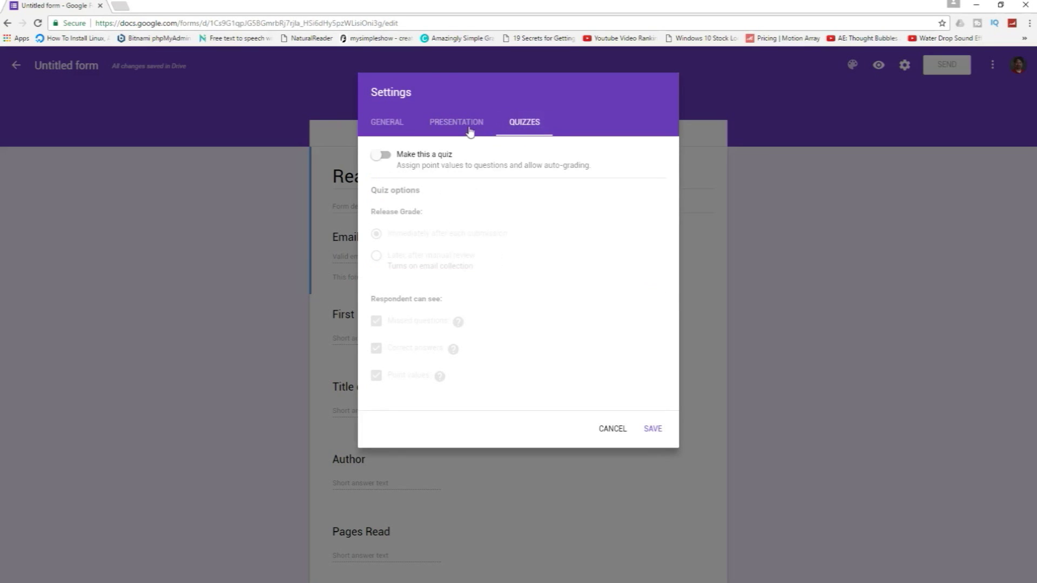
{"action": "left_click", "coordinate": [470, 129]}
{"action": "left_click", "coordinate": [649, 295]}
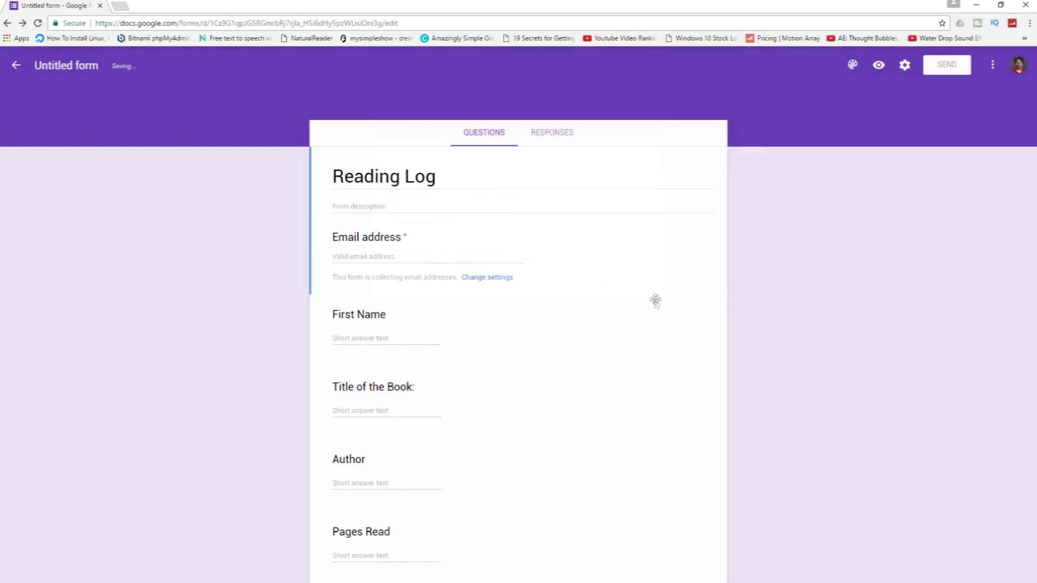
Apply the red colour theme to Reading Log and open its preview.
{"action": "left_click", "coordinate": [852, 64]}
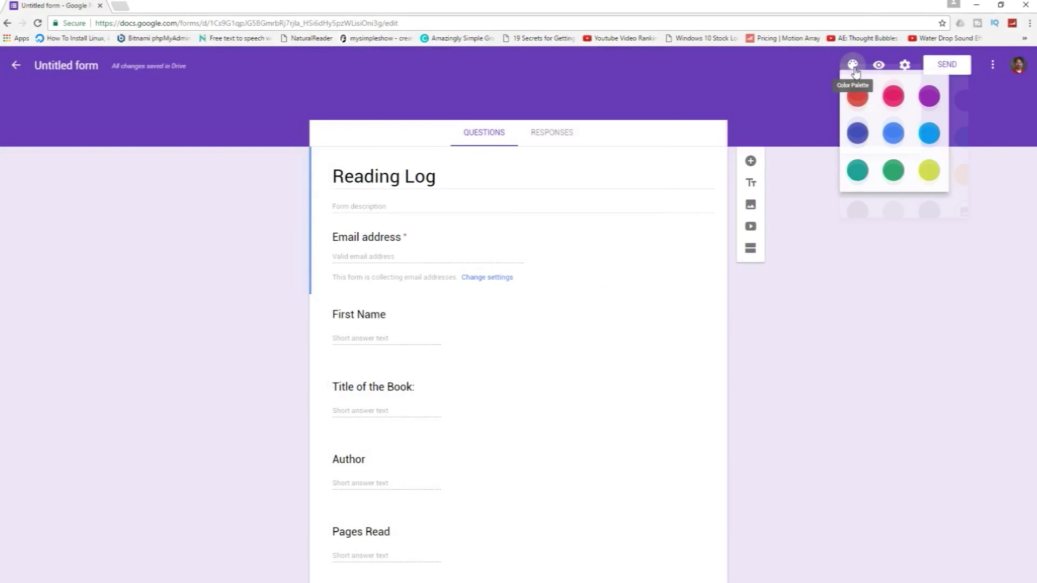
{"action": "left_click", "coordinate": [858, 102]}
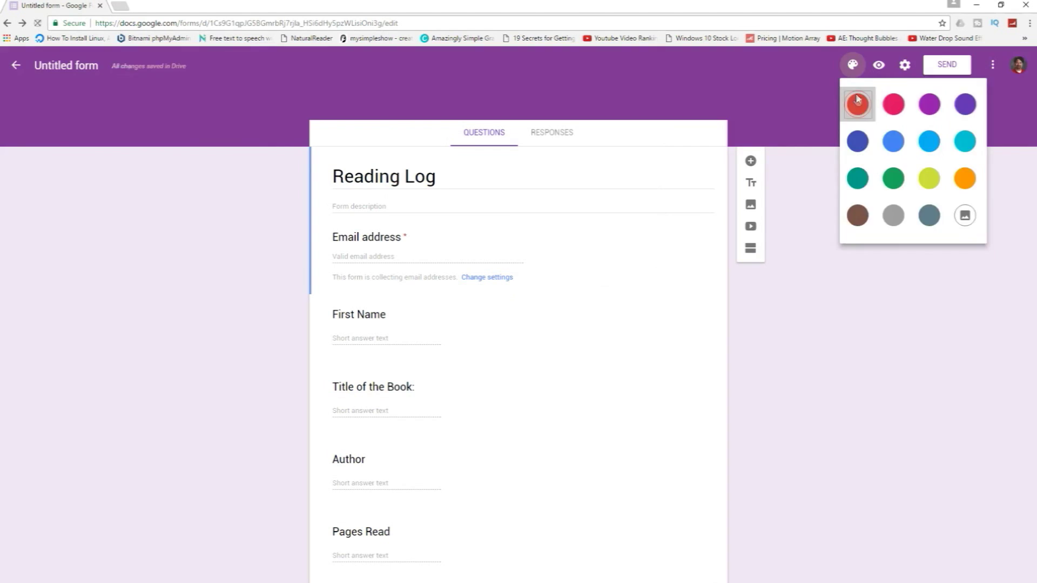
{"action": "left_click", "coordinate": [851, 66]}
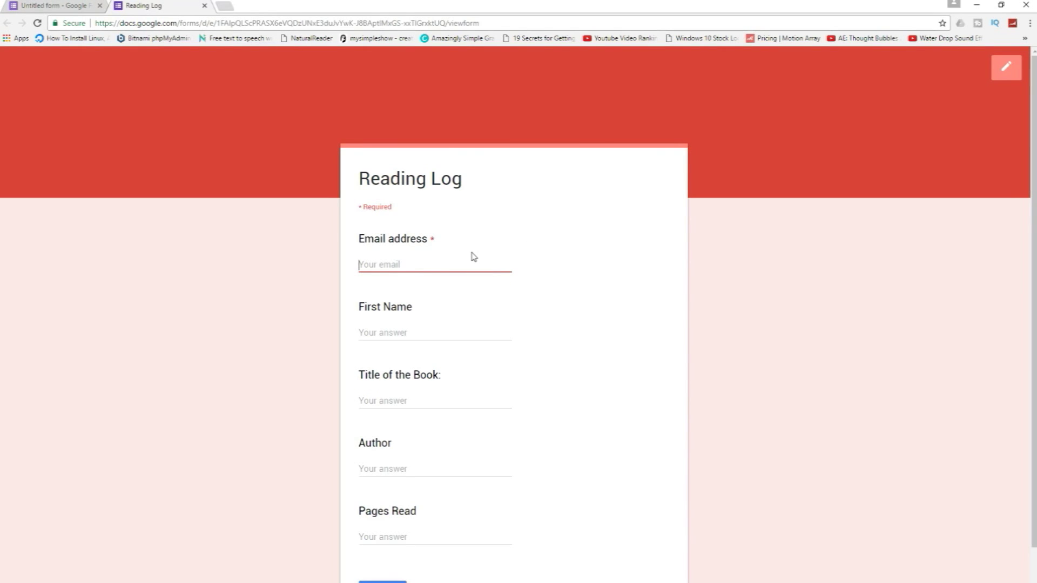
Fill First Name, Title of the Book, Author and Pages Read with test text, plus an email address.
{"action": "key", "text": "Tab"}
{"action": "type", "text": "Jelasdkjfalj"}
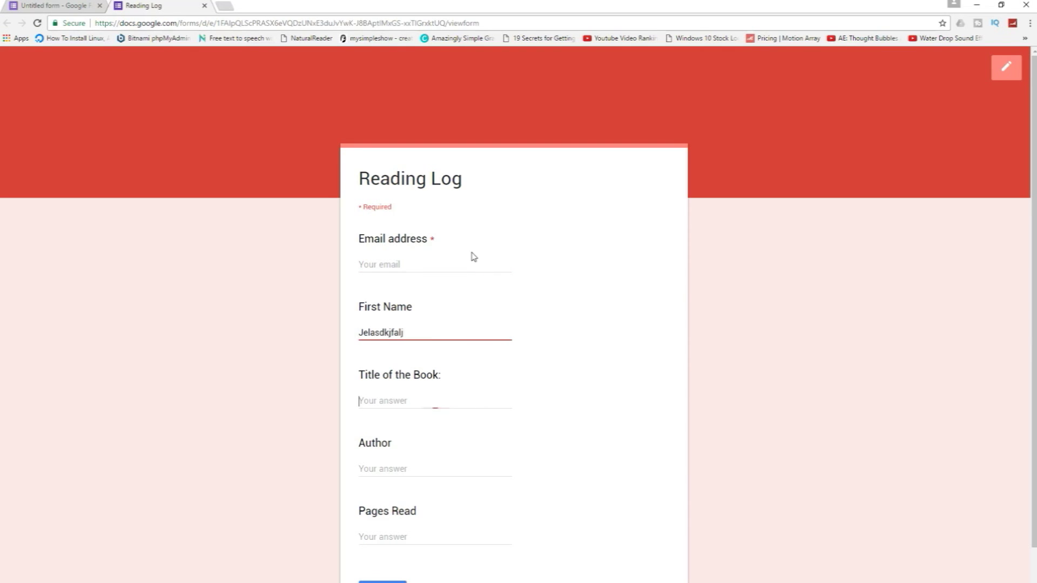
{"action": "key", "text": "Tab"}
{"action": "type", "text": "likjlkjlk"}
{"action": "key", "text": "Tab"}
{"action": "type", "text": "jlkjlkj"}
{"action": "key", "text": "Tab"}
{"action": "type", "text": "lkjlkj"}
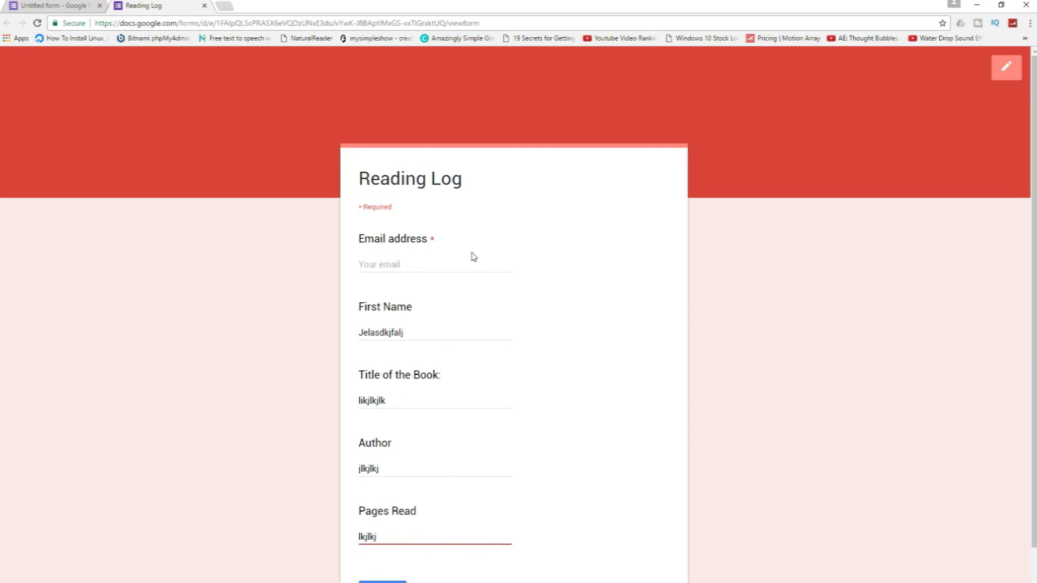
{"action": "left_click", "coordinate": [443, 263]}
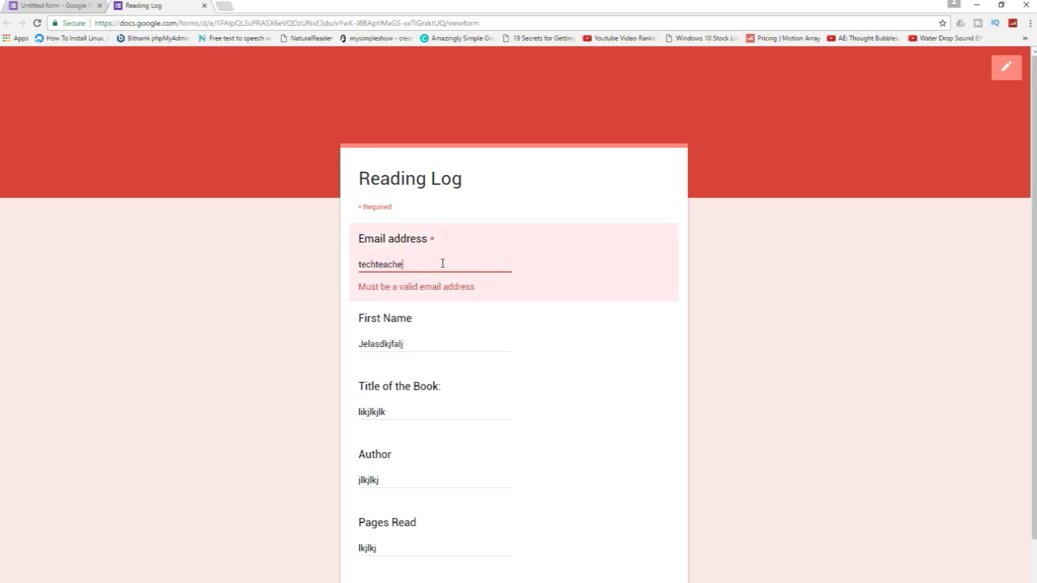
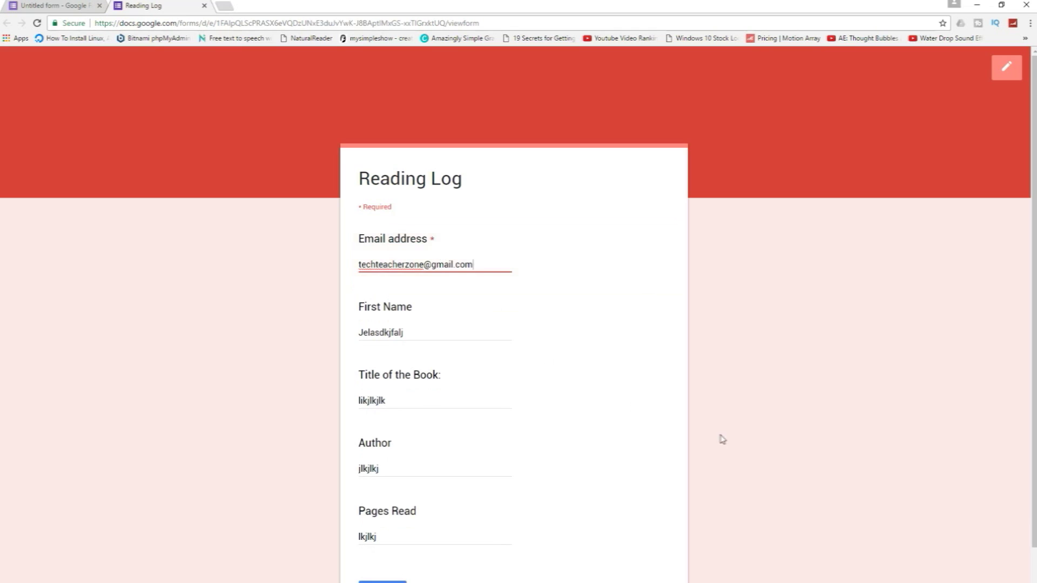
Submit the test response and start another blank response.
{"action": "scroll", "coordinate": [722, 439], "scroll_direction": "down", "scroll_amount": 2}
{"action": "left_click", "coordinate": [377, 504]}
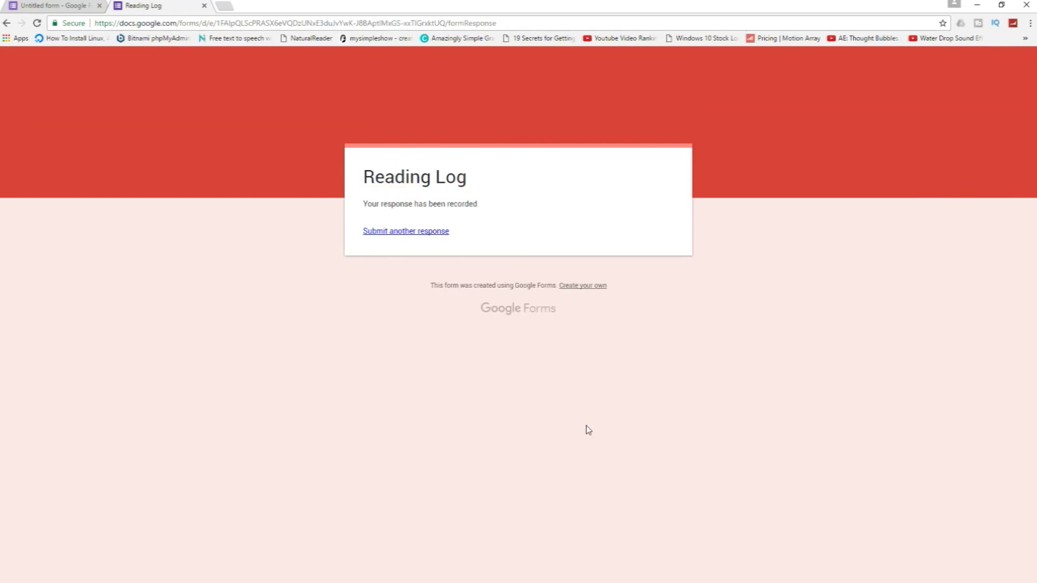
{"action": "left_click", "coordinate": [436, 237]}
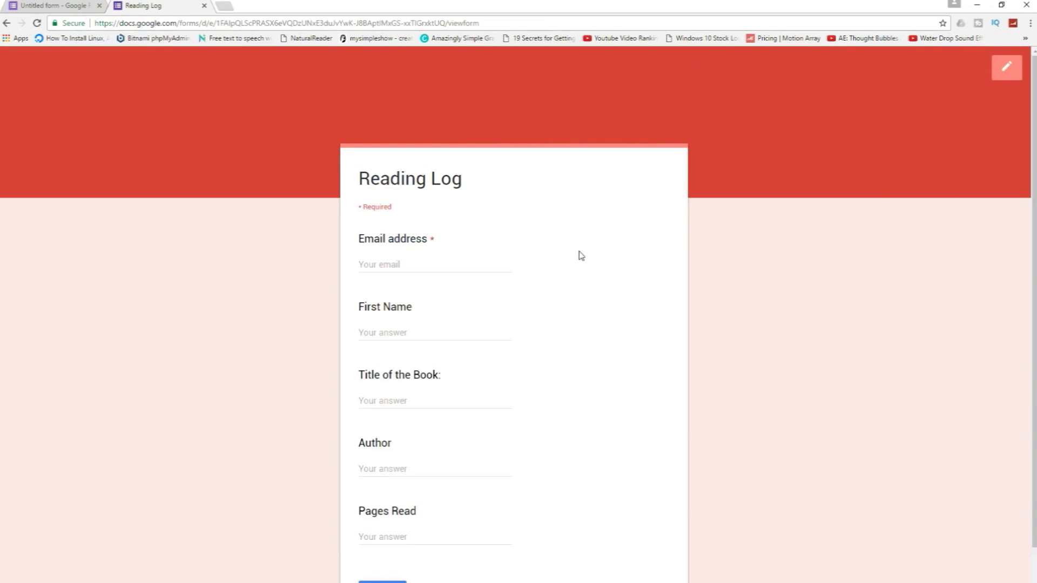
Return to the editor and view the single test response individually, then as a summary.
{"action": "left_click", "coordinate": [1005, 67]}
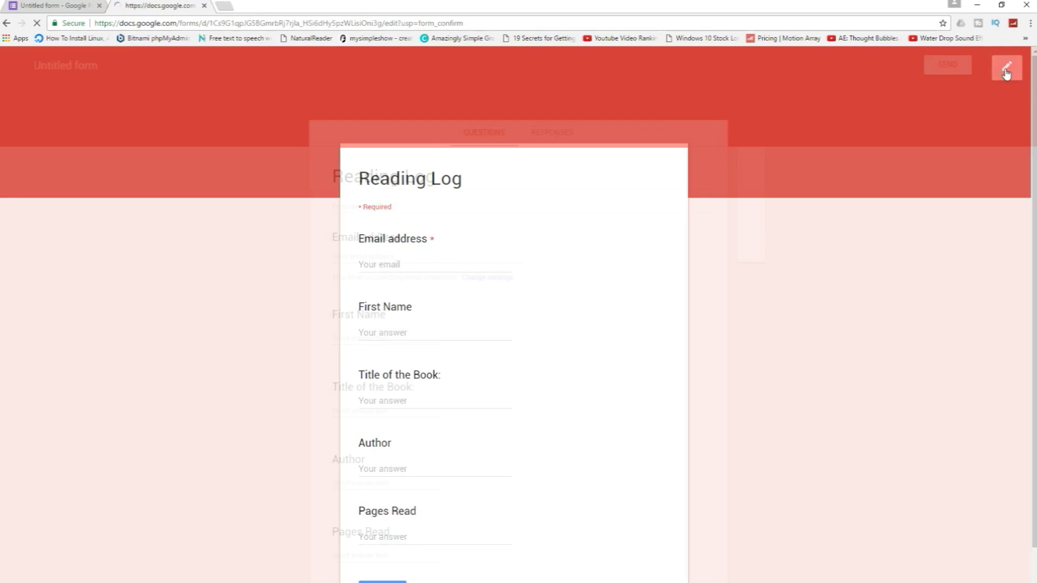
{"action": "left_click", "coordinate": [558, 139]}
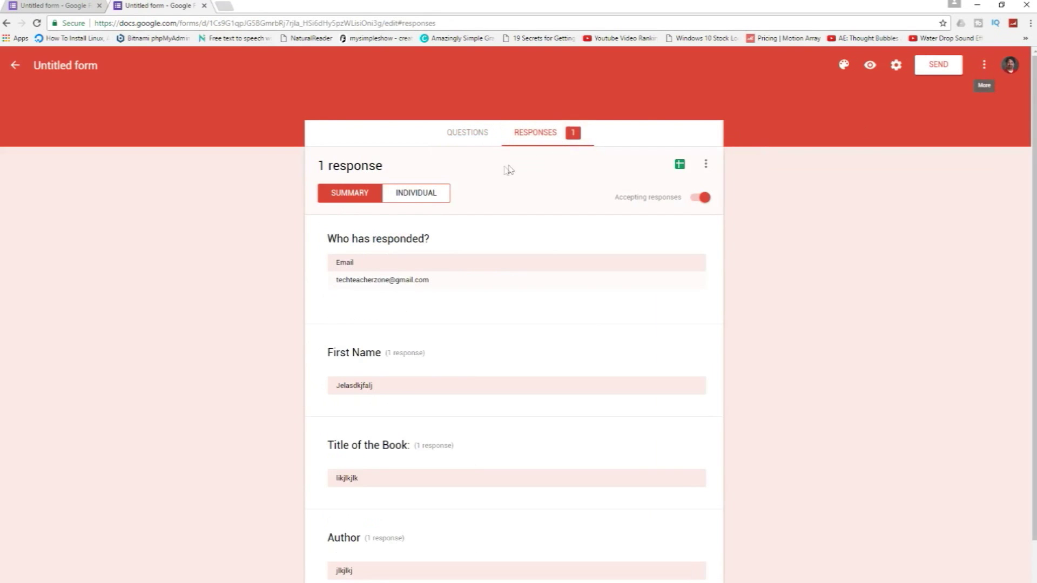
{"action": "scroll", "coordinate": [486, 459], "scroll_direction": "down", "scroll_amount": 1}
{"action": "scroll", "coordinate": [491, 439], "scroll_direction": "up", "scroll_amount": 1}
{"action": "left_click", "coordinate": [425, 205]}
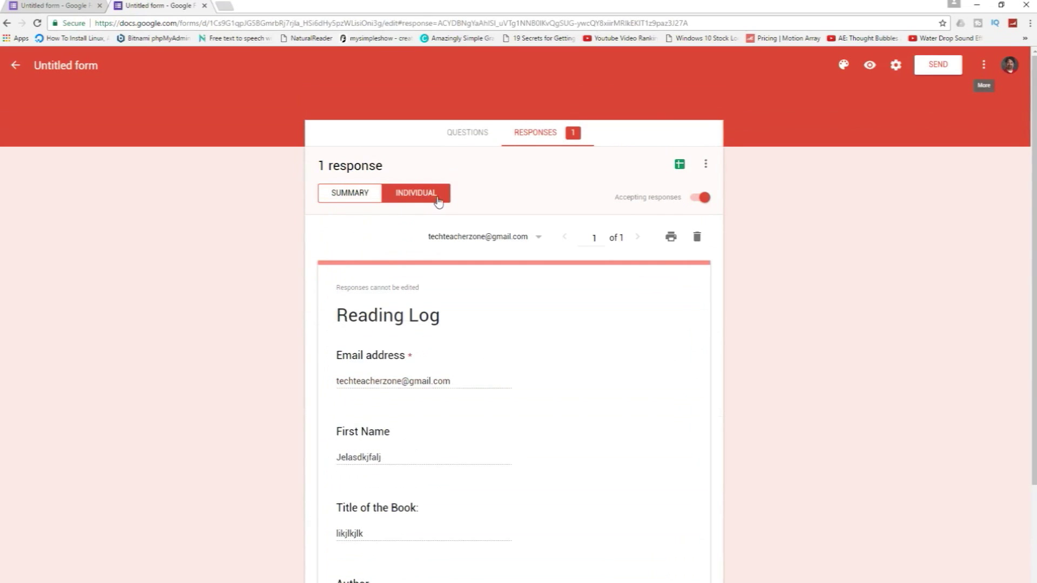
{"action": "scroll", "coordinate": [469, 419], "scroll_direction": "down", "scroll_amount": 3}
{"action": "scroll", "coordinate": [470, 416], "scroll_direction": "up", "scroll_amount": 3}
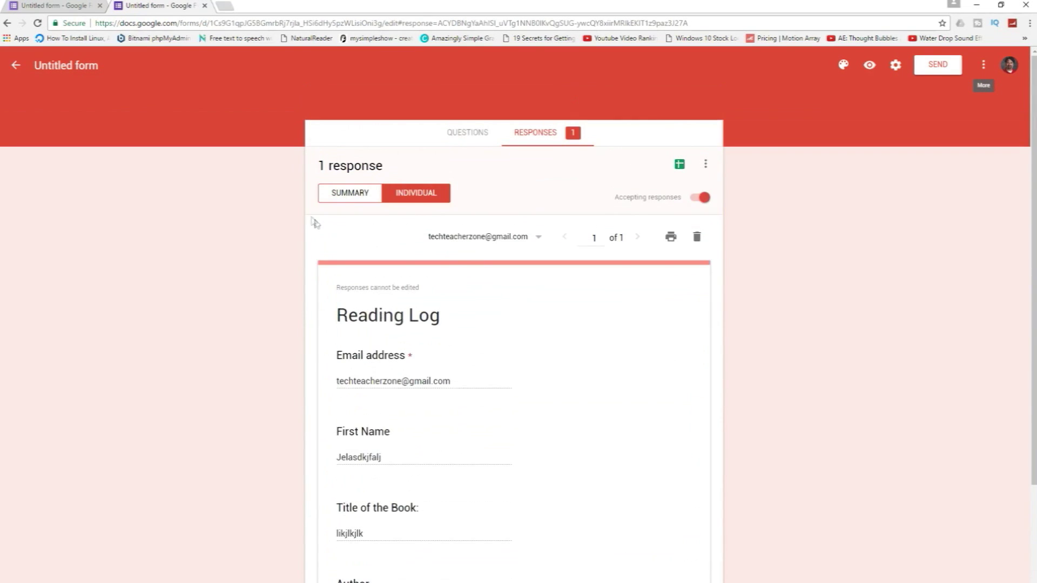
{"action": "left_click", "coordinate": [349, 194]}
Create a new linked spreadsheet named 'Read Log 3(Responses)' for the responses.
{"action": "left_click", "coordinate": [679, 164]}
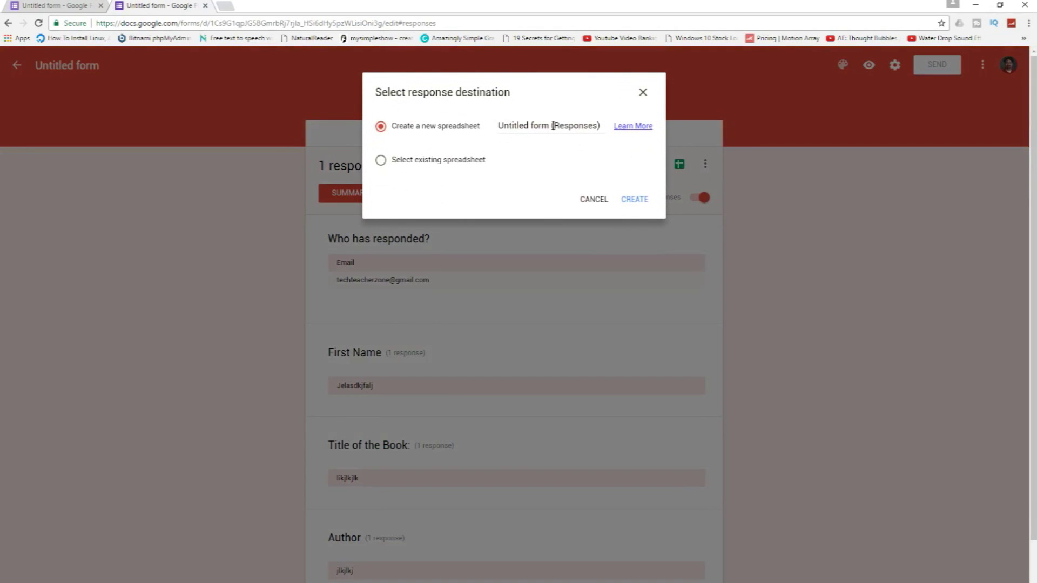
{"action": "left_click_drag", "start_coordinate": [551, 126], "coordinate": [473, 131]}
{"action": "type", "text": "Rea"}
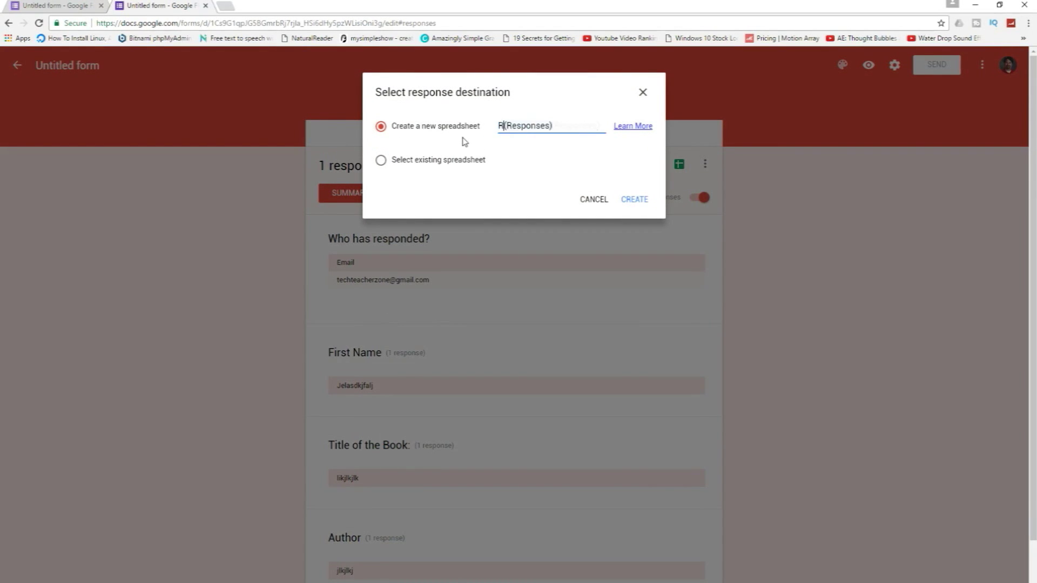
{"action": "type", "text": "d L"}
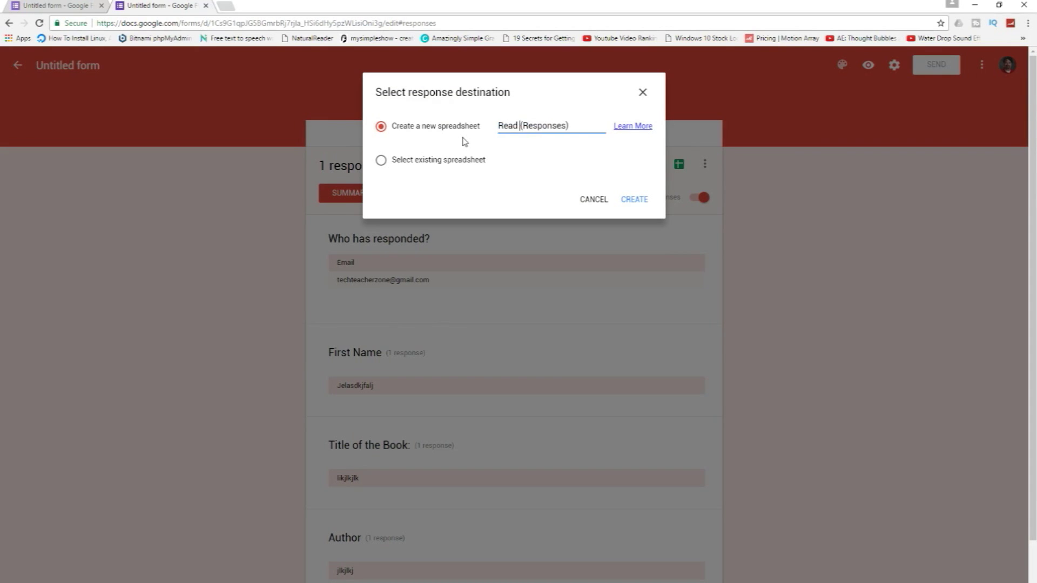
{"action": "type", "text": "og "}
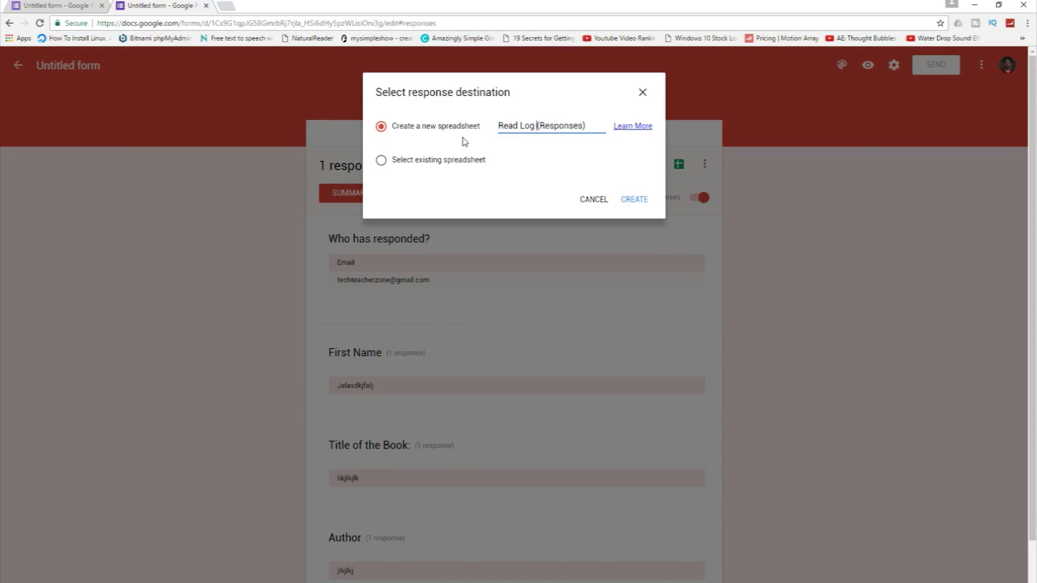
{"action": "type", "text": "3"}
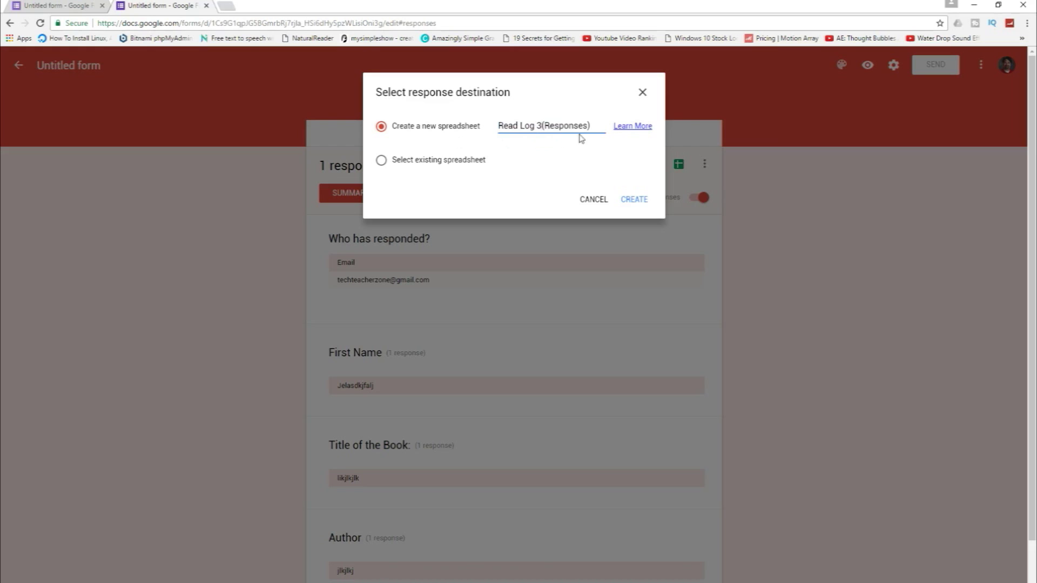
{"action": "left_click", "coordinate": [635, 208]}
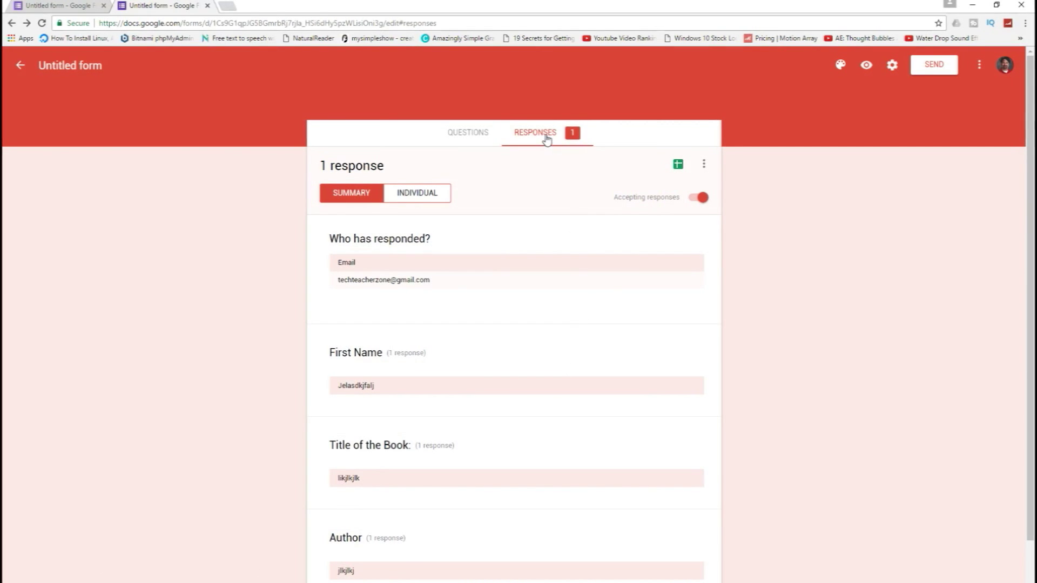
Review the form's share link, with and without Shorten URL, and its embed HTML.
{"action": "left_click", "coordinate": [488, 137]}
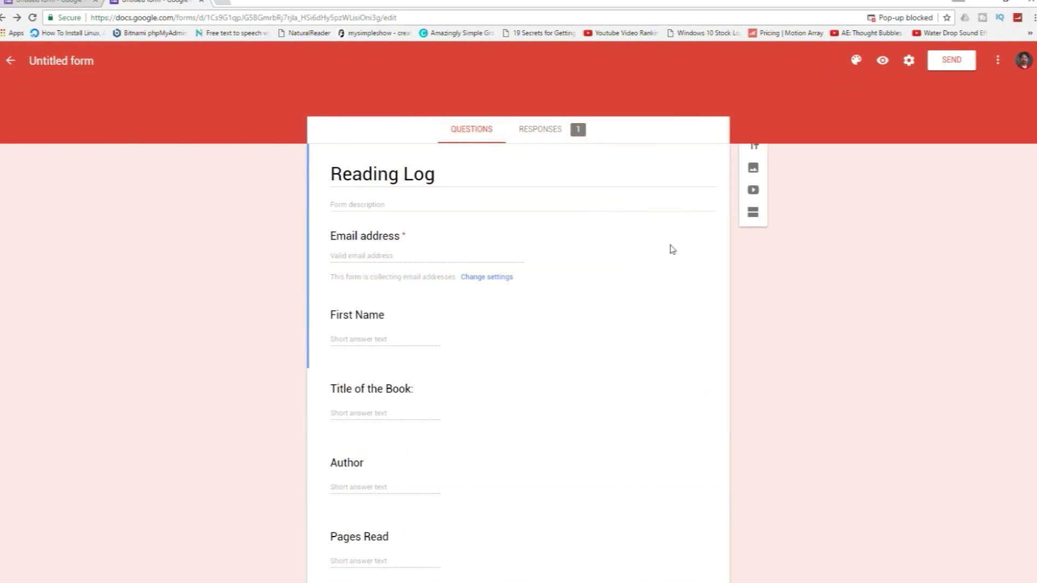
{"action": "left_click", "coordinate": [942, 65]}
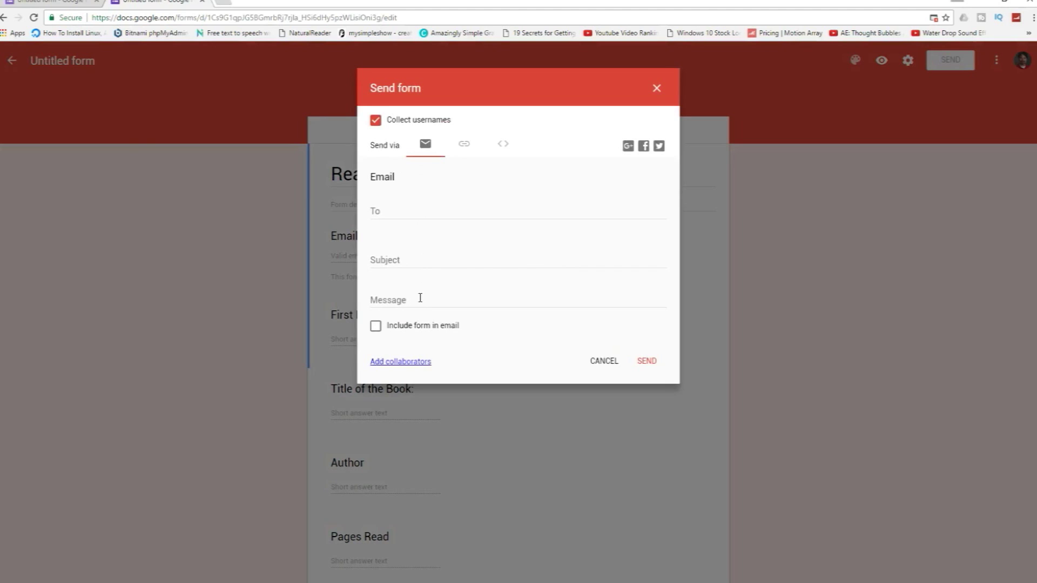
{"action": "left_click", "coordinate": [464, 143]}
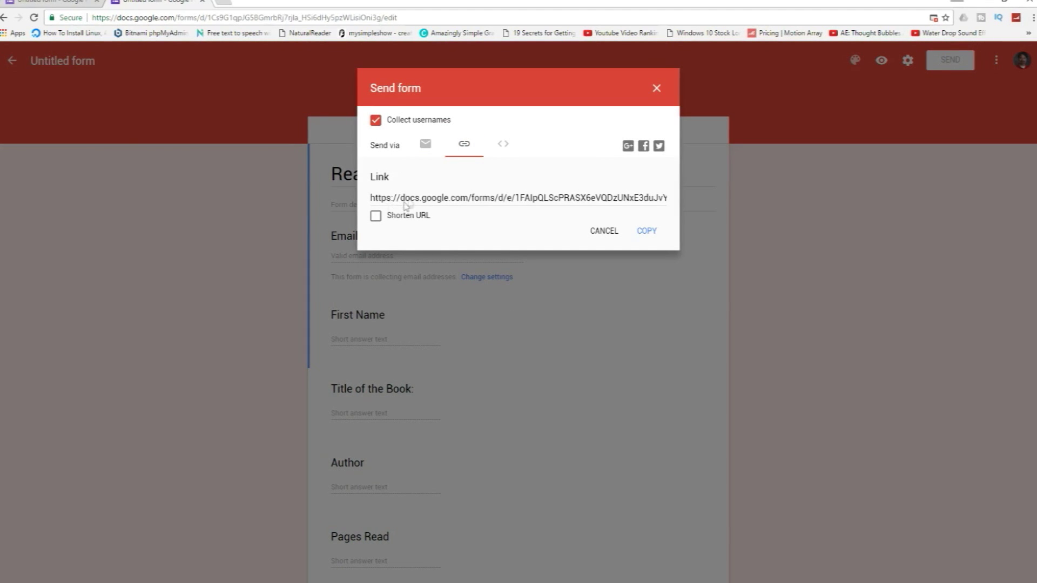
{"action": "left_click", "coordinate": [376, 215]}
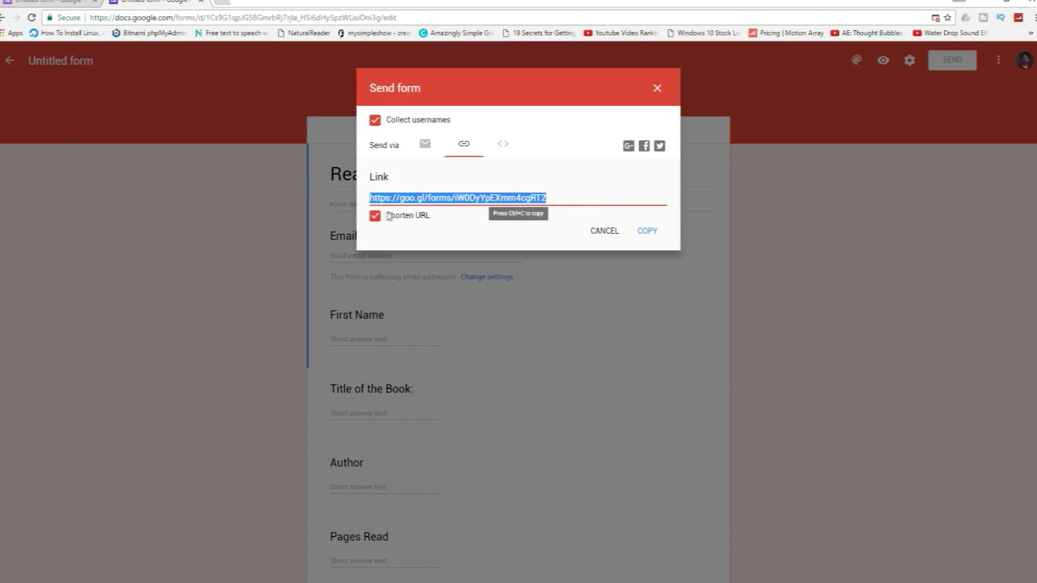
{"action": "left_click", "coordinate": [375, 216]}
{"action": "left_click", "coordinate": [502, 145]}
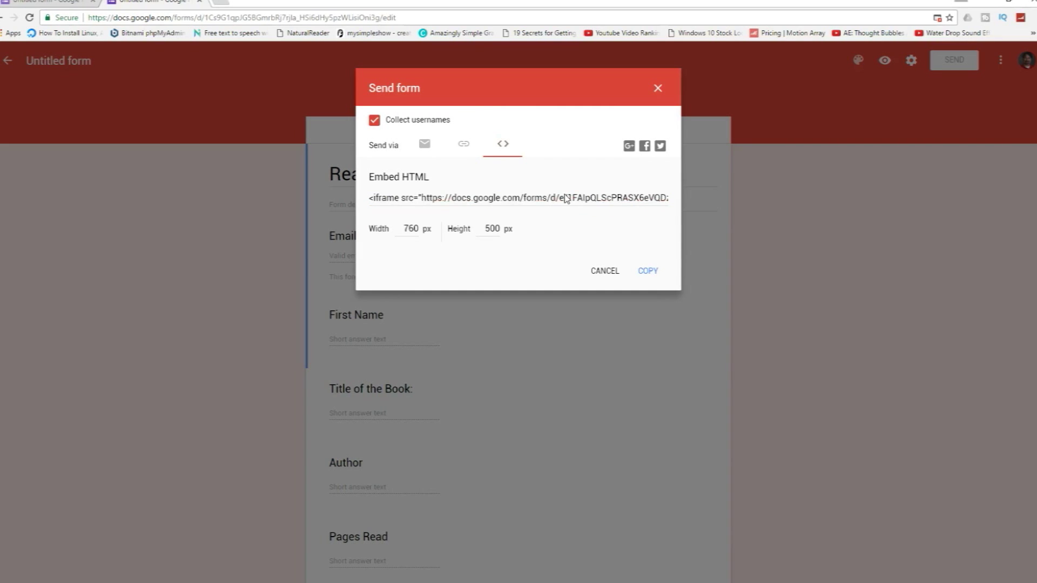
{"action": "left_click", "coordinate": [657, 88]}
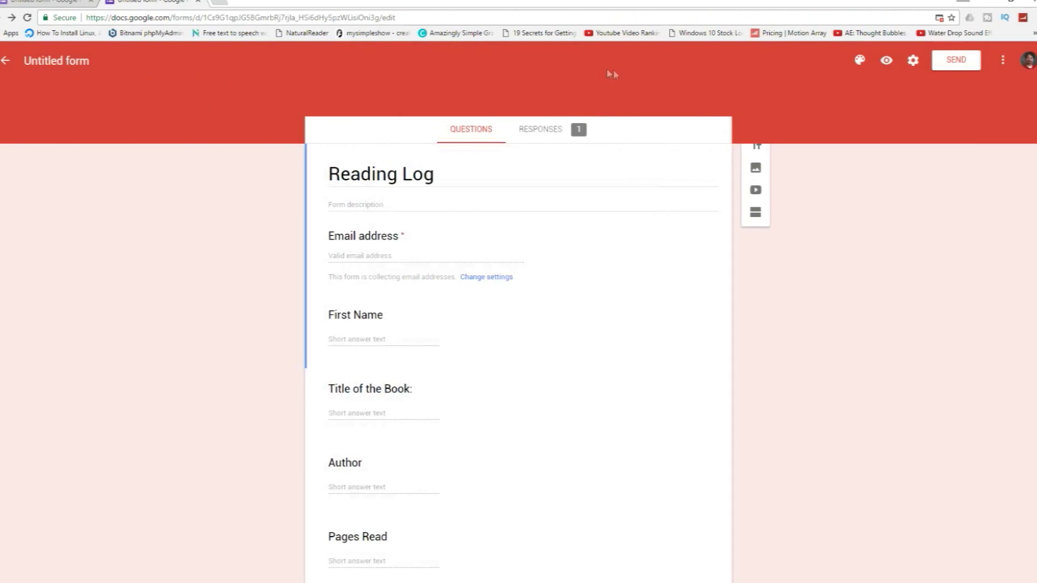
Go to drive.google.com in a new browser tab.
{"action": "left_click", "coordinate": [220, 3]}
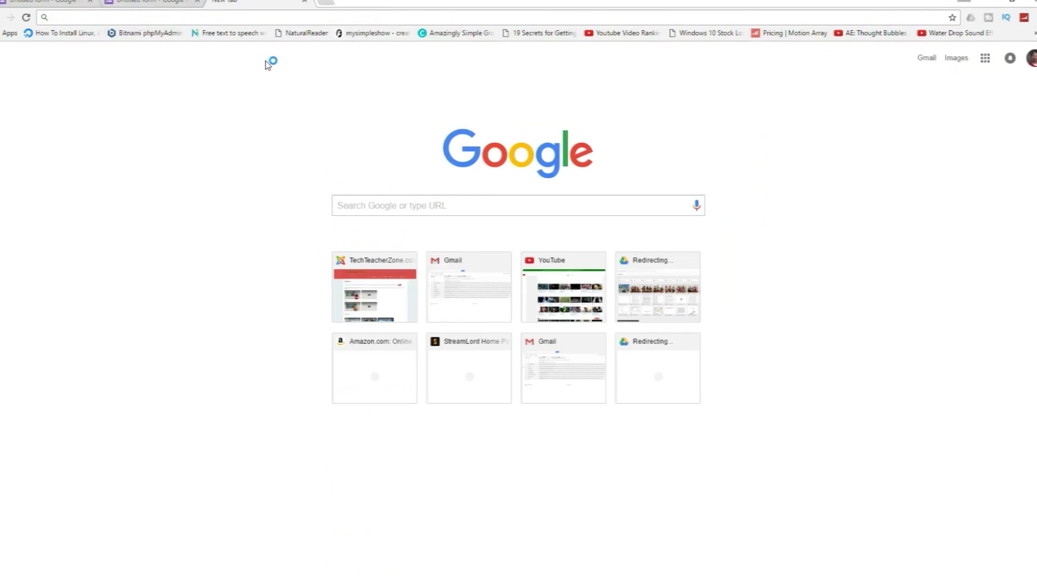
{"action": "type", "text": "drive.google.com/"}
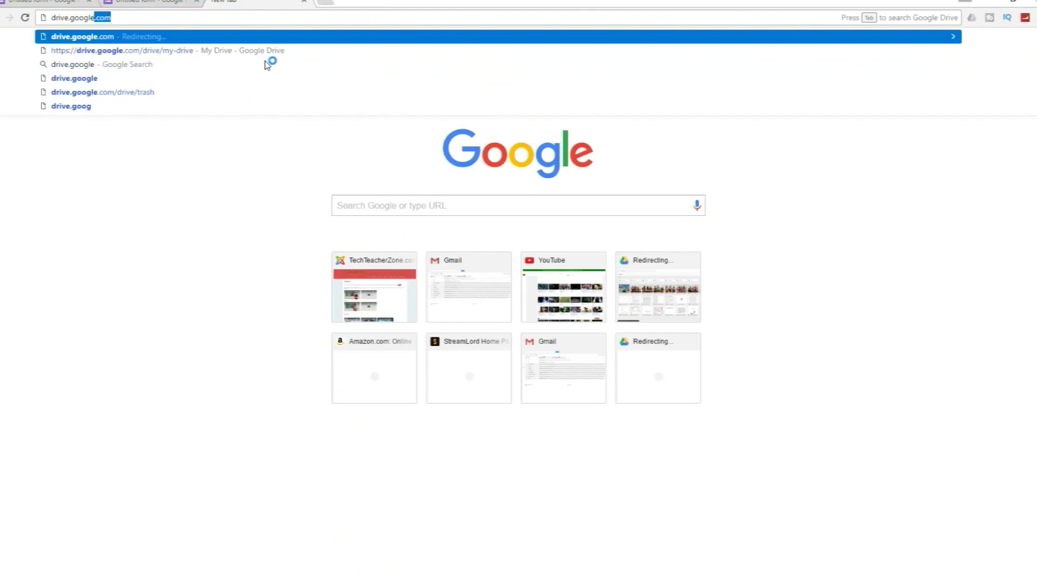
{"action": "key", "text": "Return"}
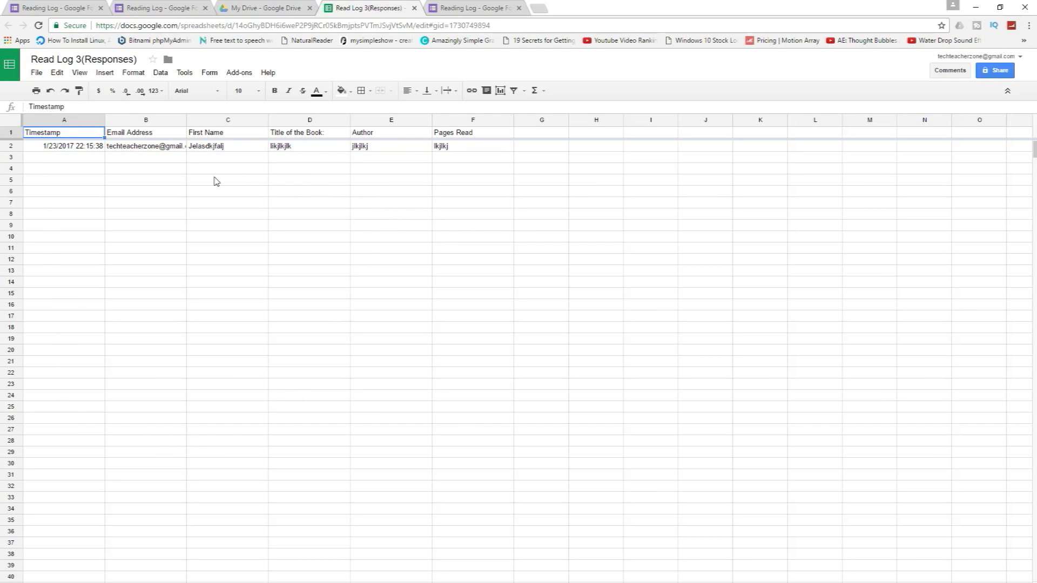
{"action": "key", "text": "ctrl+w"}
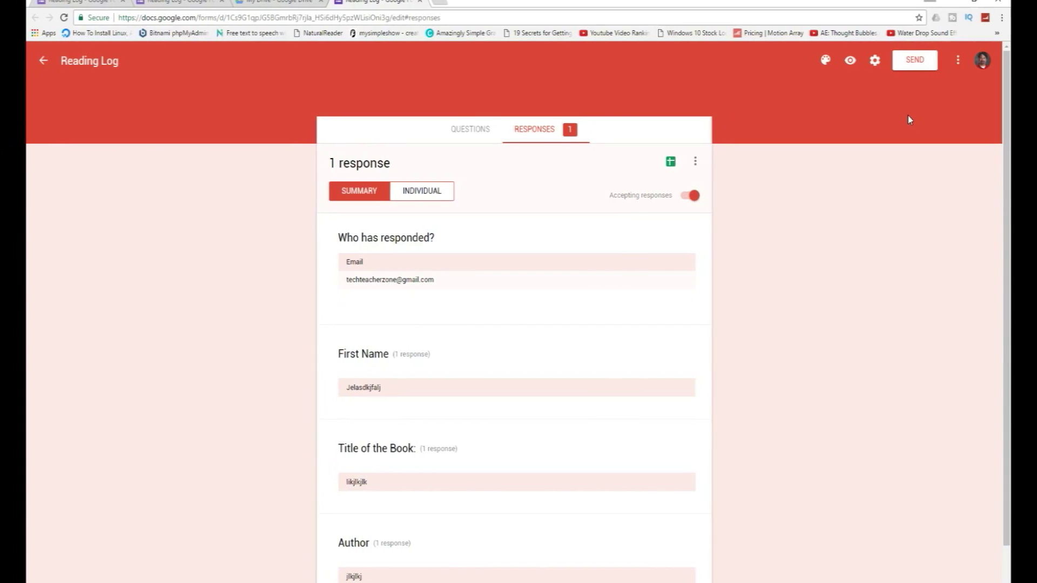